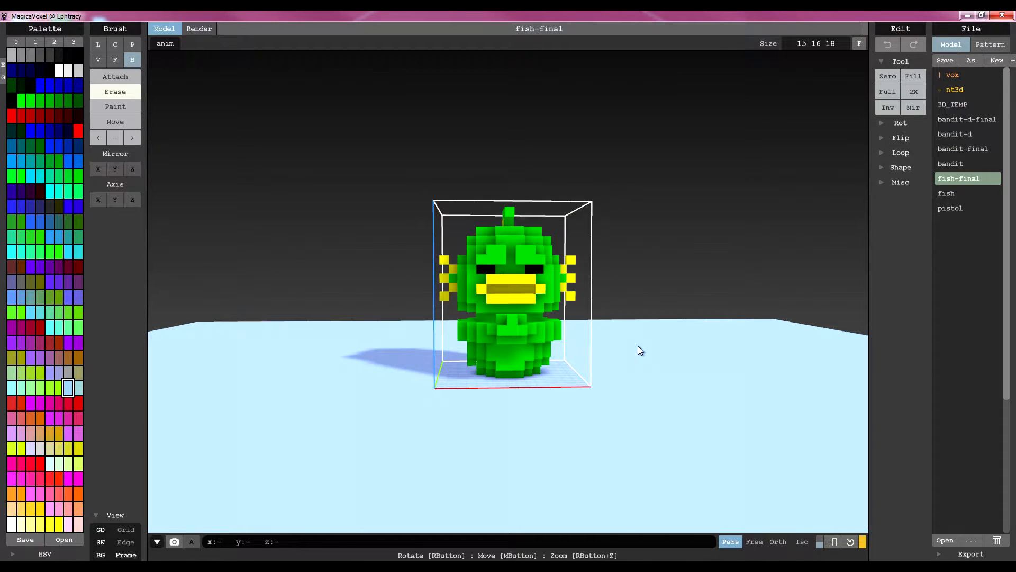
Inspect the fish-final model from several angles, then open bandit-d-final and look it over
scroll(638, 346, "up", 3)
scroll(638, 346, "down", 1)
right_click_drag(538, 364, 612, 377)
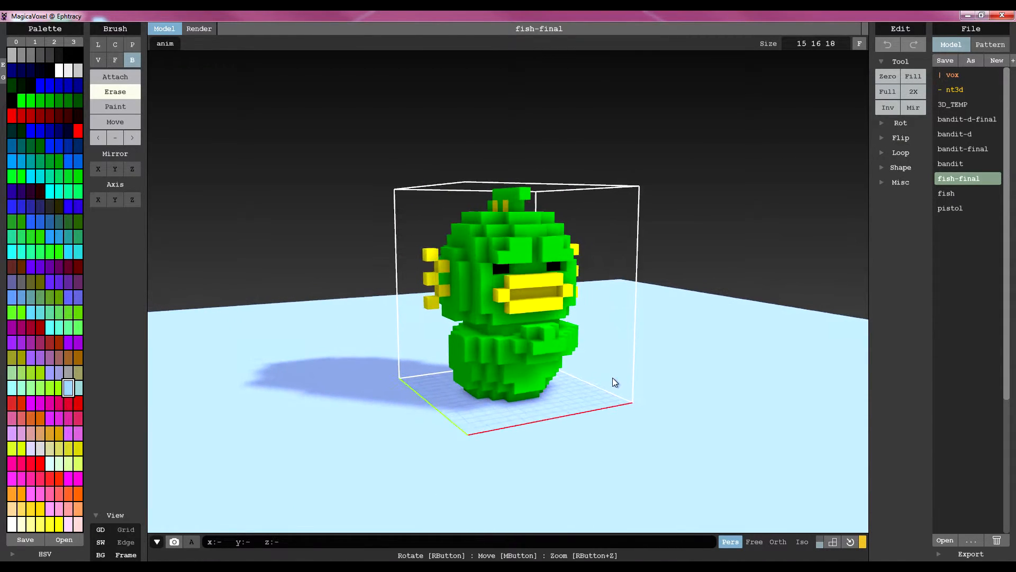
left_click(983, 122)
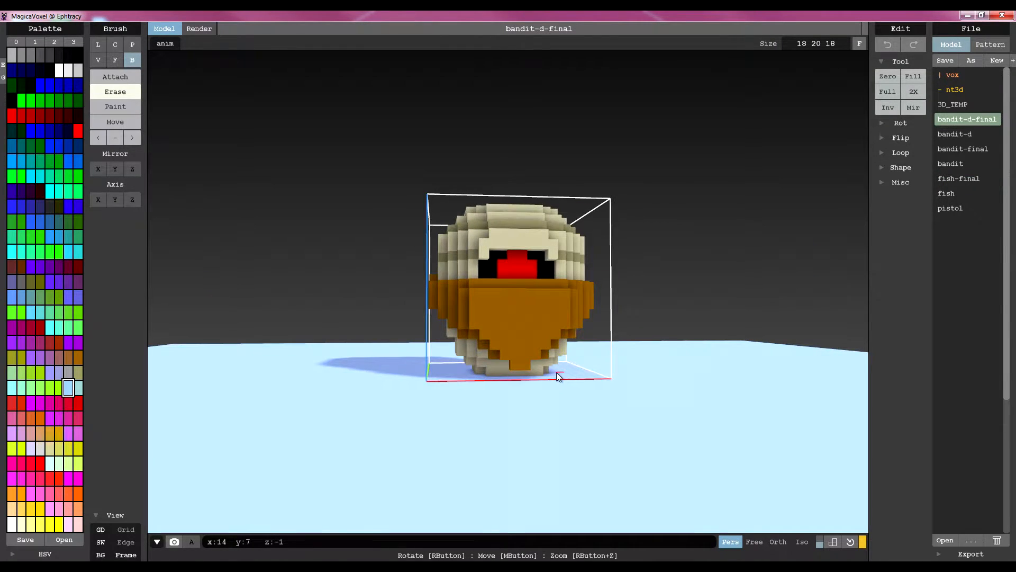
mouse_move(452, 363)
right_mouse_down()
mouse_move(616, 369)
mouse_move(462, 364)
right_mouse_up()
scroll(465, 367, "down", 2)
Compare the bandit-final and fish-final models by opening them alternately
left_click(963, 149)
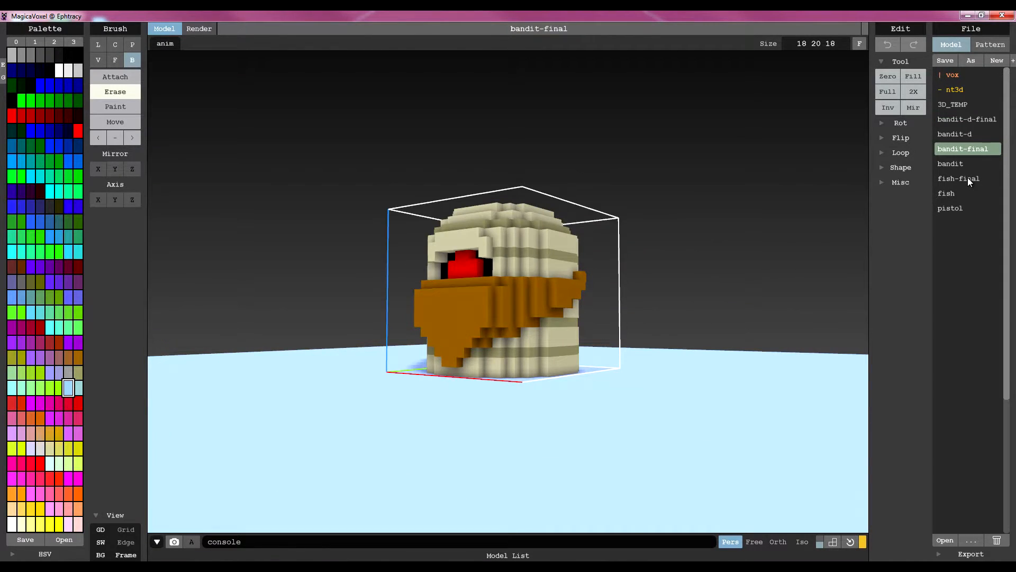
left_click(969, 179)
left_click(961, 151)
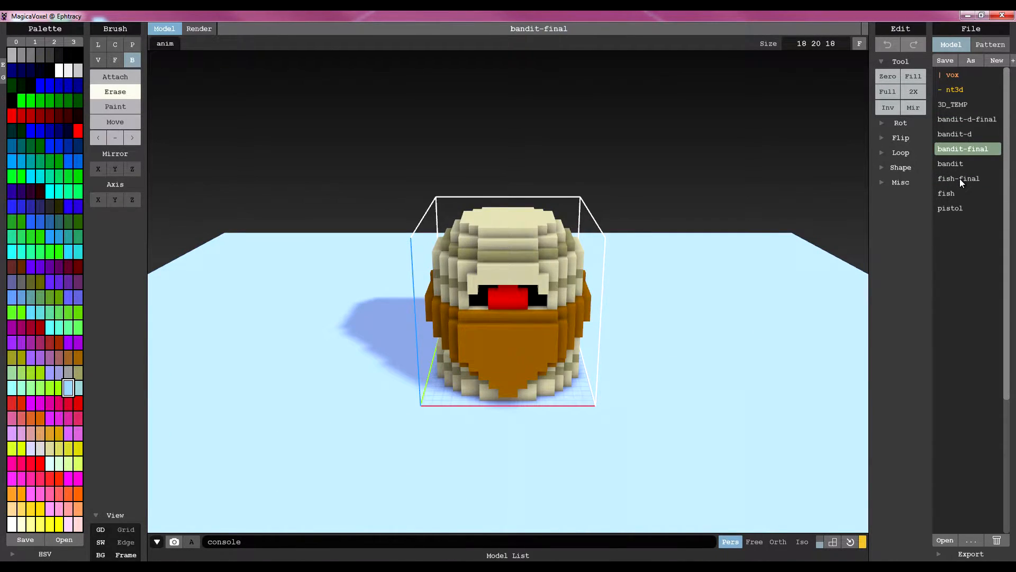
left_click(961, 179)
left_click(954, 149)
left_click(957, 178)
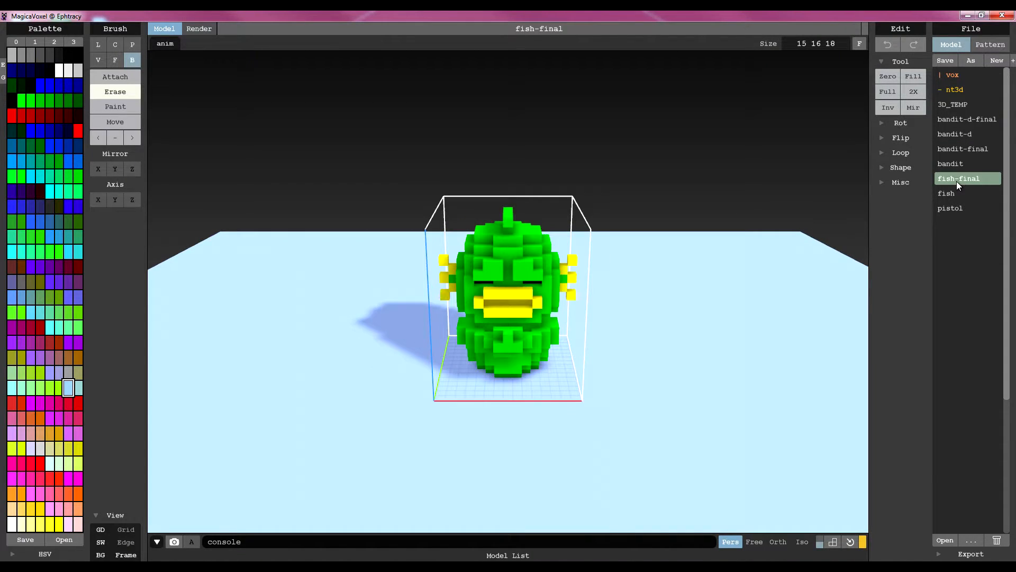
left_click(960, 152)
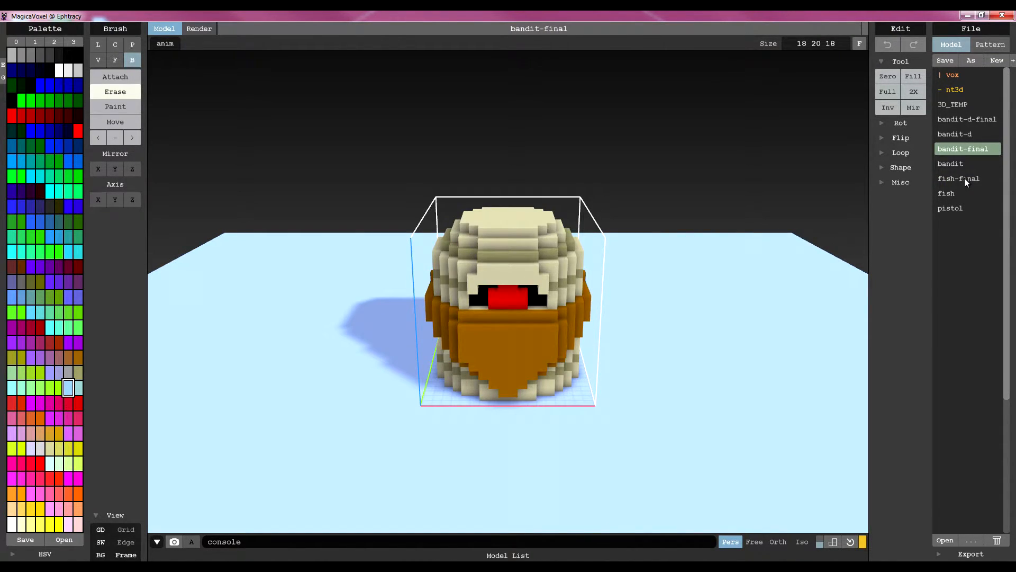
left_click(965, 177)
left_click(964, 151)
left_click(963, 180)
left_click(960, 152)
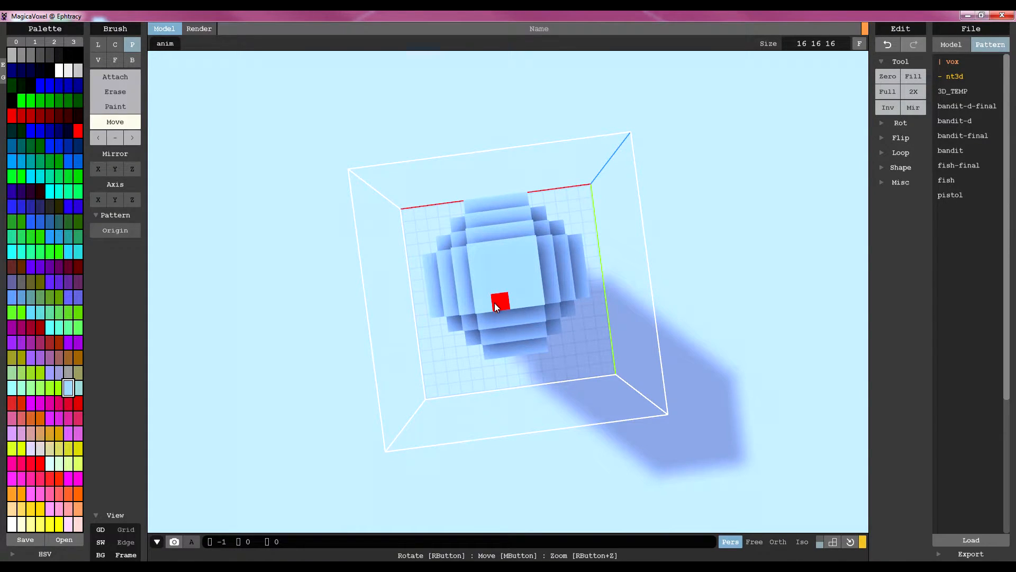
Set the brush to attach single voxels, ready to work on the front of the blue head
right_click_drag(548, 299, 484, 236)
right_click_drag(523, 265, 471, 265)
scroll(657, 357, "up", 3)
scroll(472, 266, "up", 2)
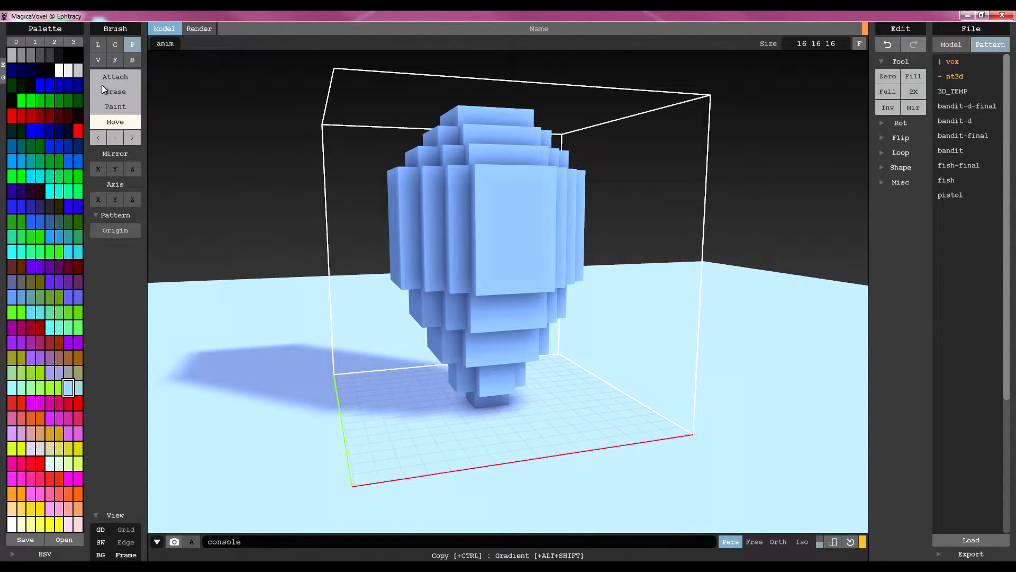
left_click(120, 77)
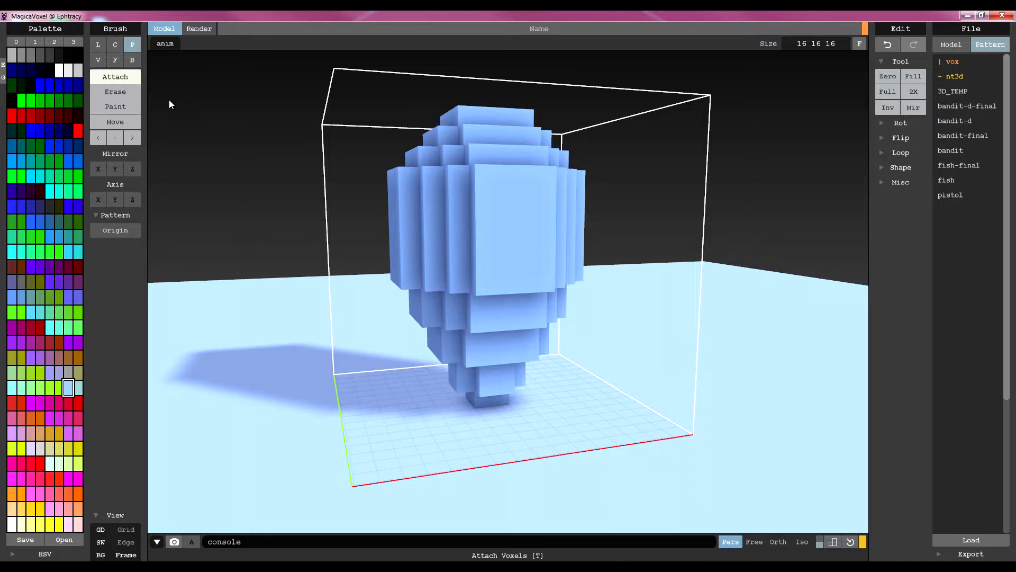
left_click(99, 60)
mouse_move(436, 205)
right_mouse_down()
mouse_move(456, 211)
mouse_move(399, 213)
mouse_move(467, 210)
right_mouse_up()
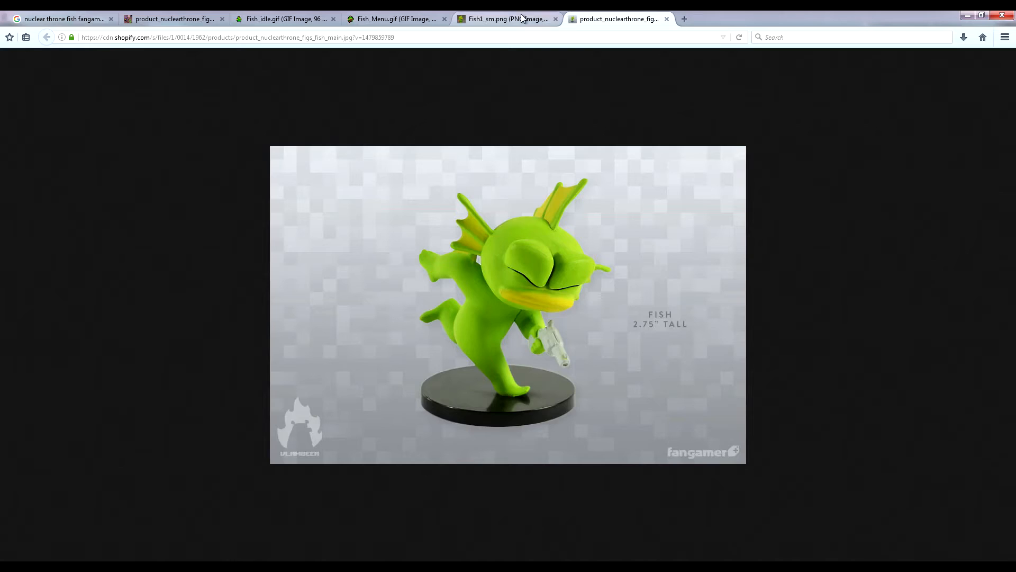
Switch to the browser, view the Fish sprites, and reorder the group figure photo beside the main Fish figure photo
left_click(503, 18)
left_click(402, 16)
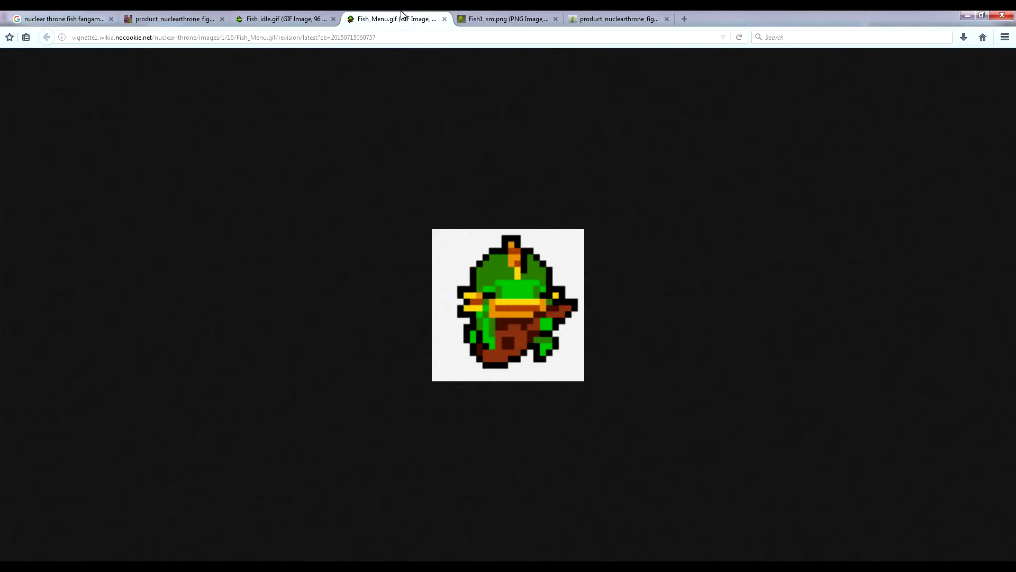
left_click(281, 16)
left_click(177, 14)
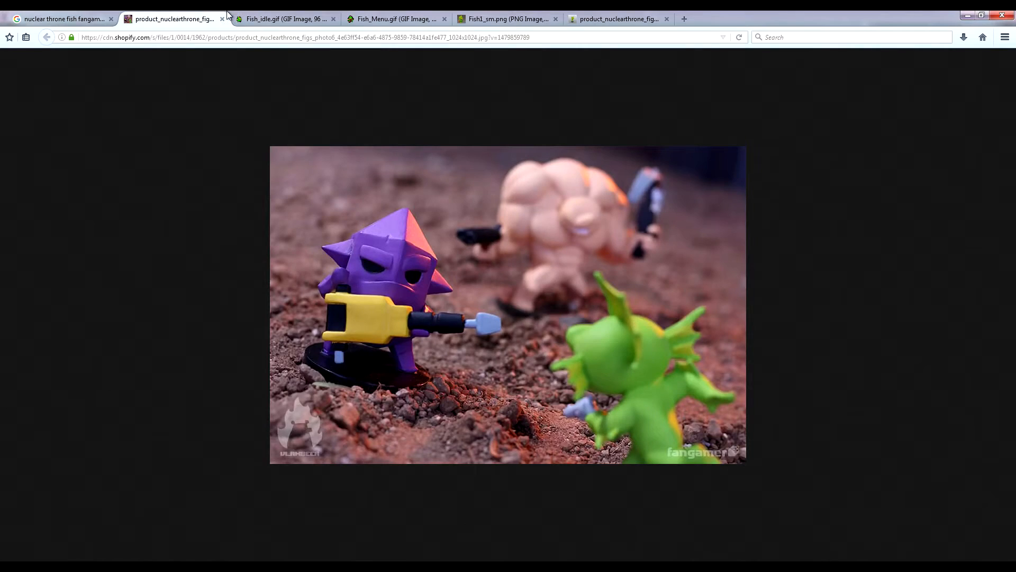
left_click_drag(178, 15, 511, 15)
Study the Fish figure photos and Fish1_sm.png artwork for the eye and mouth shapes, then return to MagicaVoxel
left_click(618, 15)
left_click(517, 13)
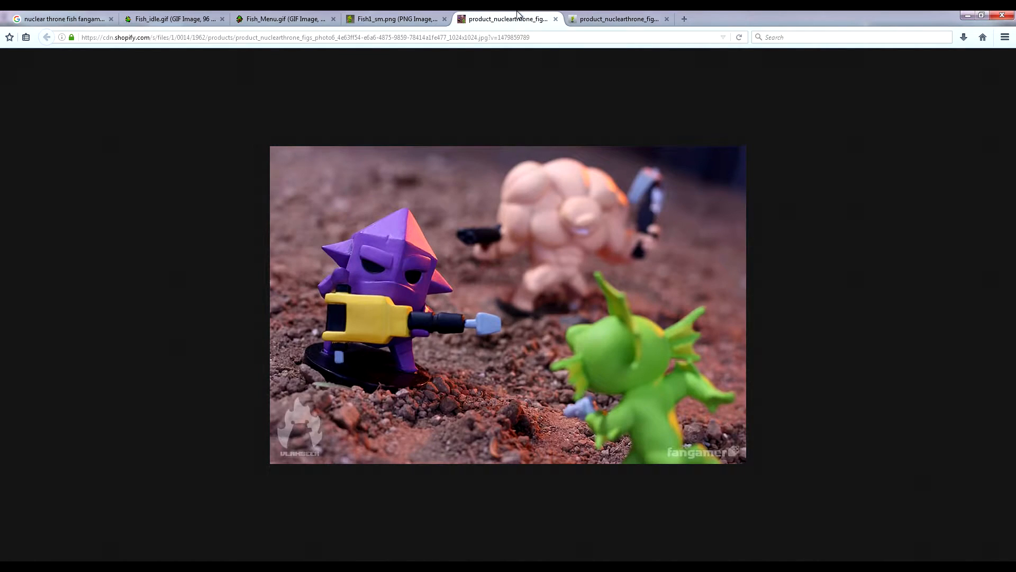
left_click(607, 18)
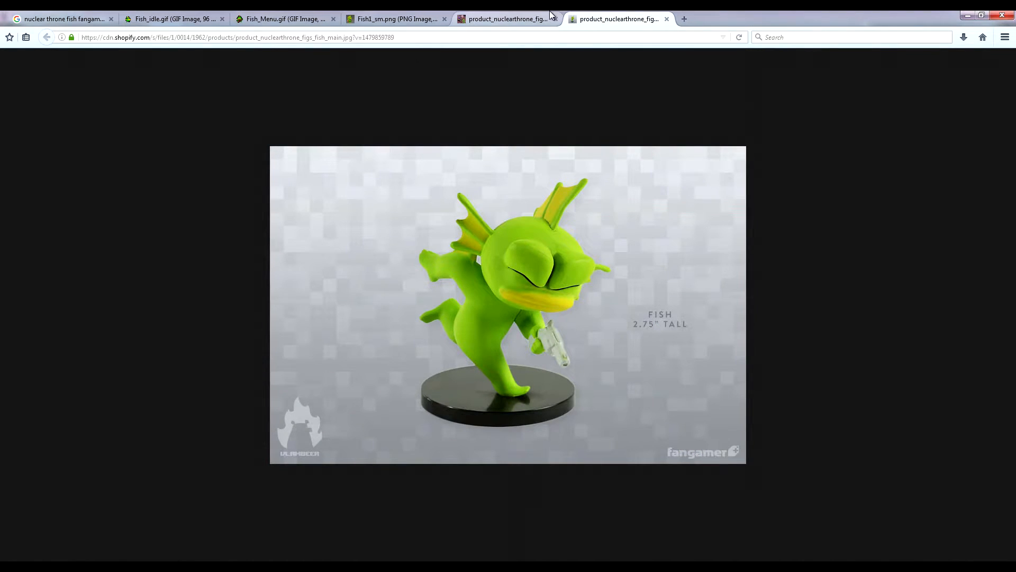
left_click(527, 19)
left_click(402, 18)
left_click(575, 17)
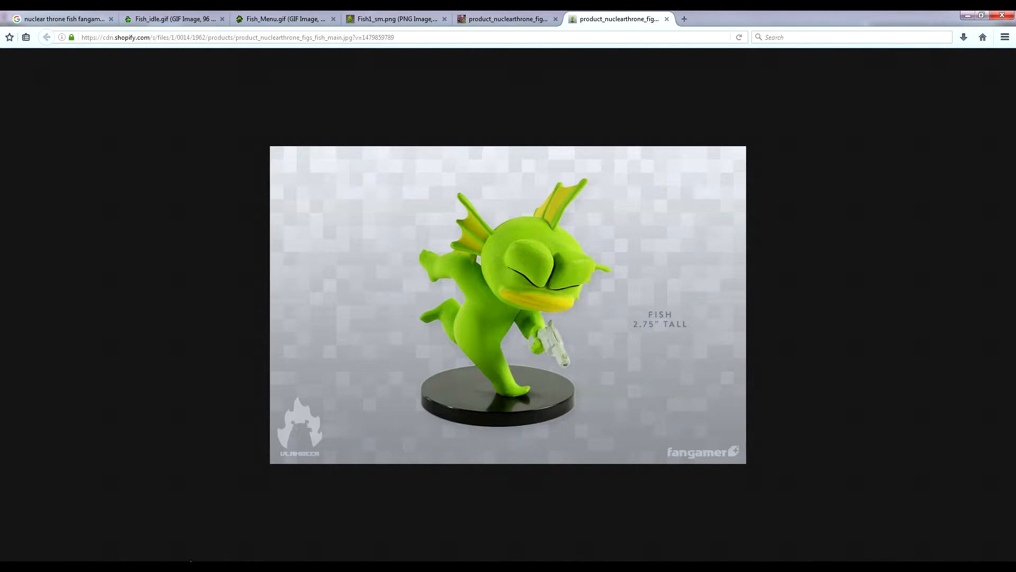
left_click(394, 19)
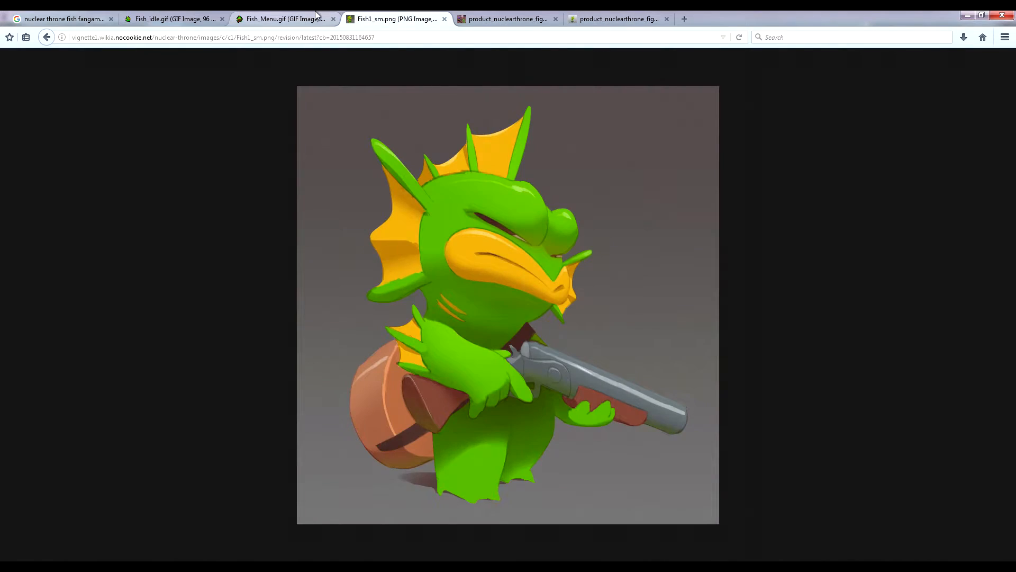
left_click(315, 16)
left_click(392, 16)
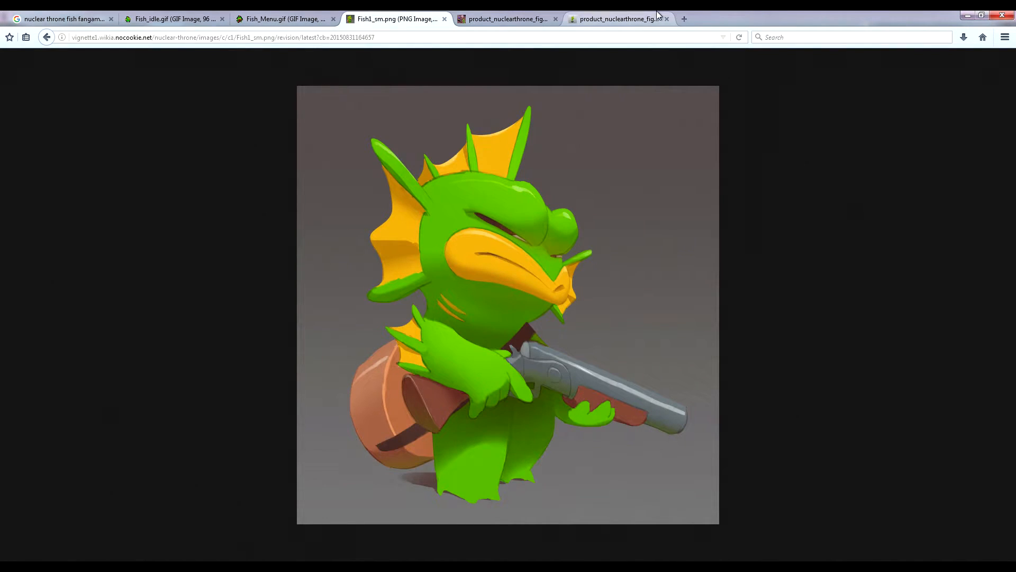
left_click(642, 16)
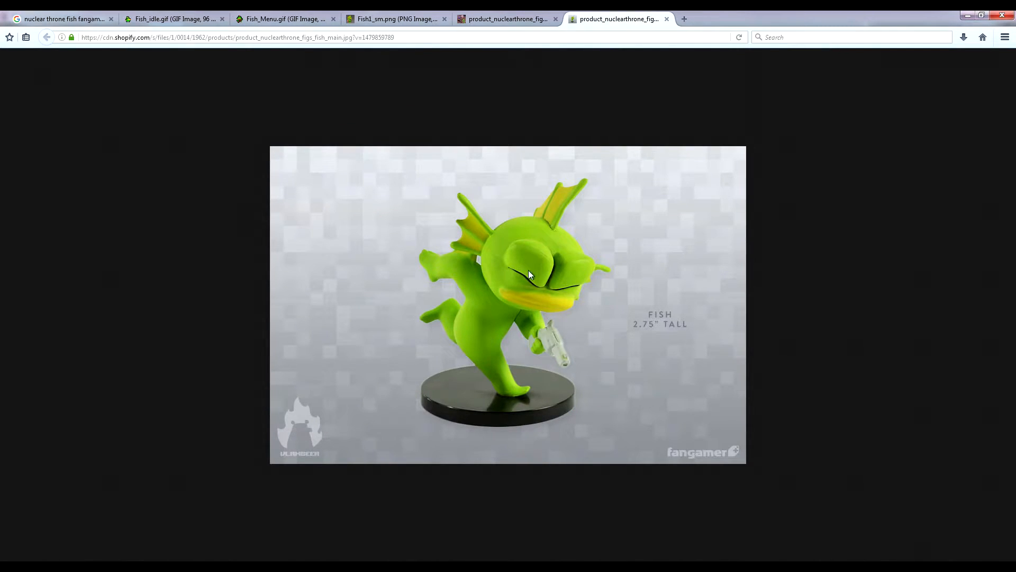
key("ctrl+Page_Up")
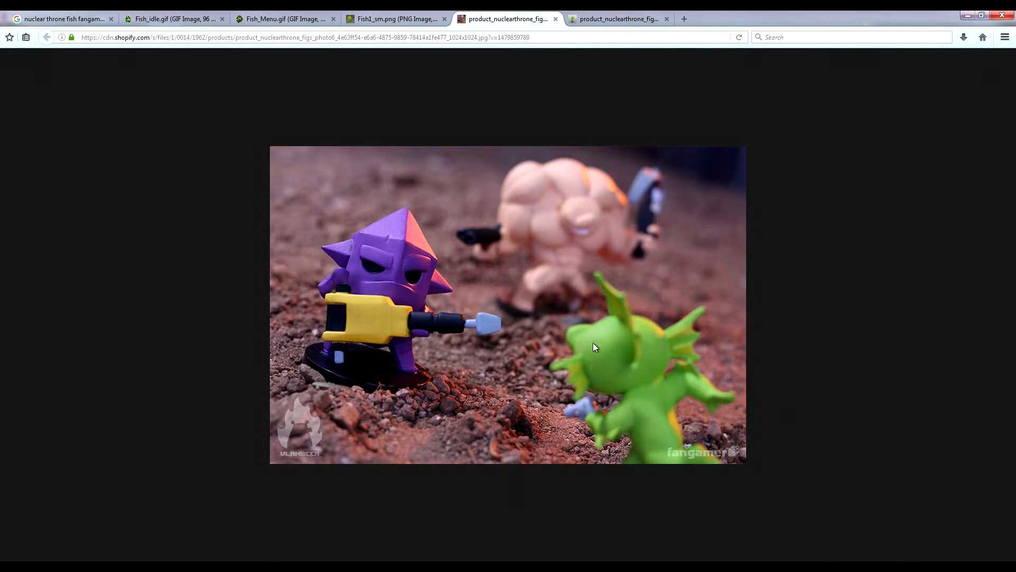
left_click(623, 16)
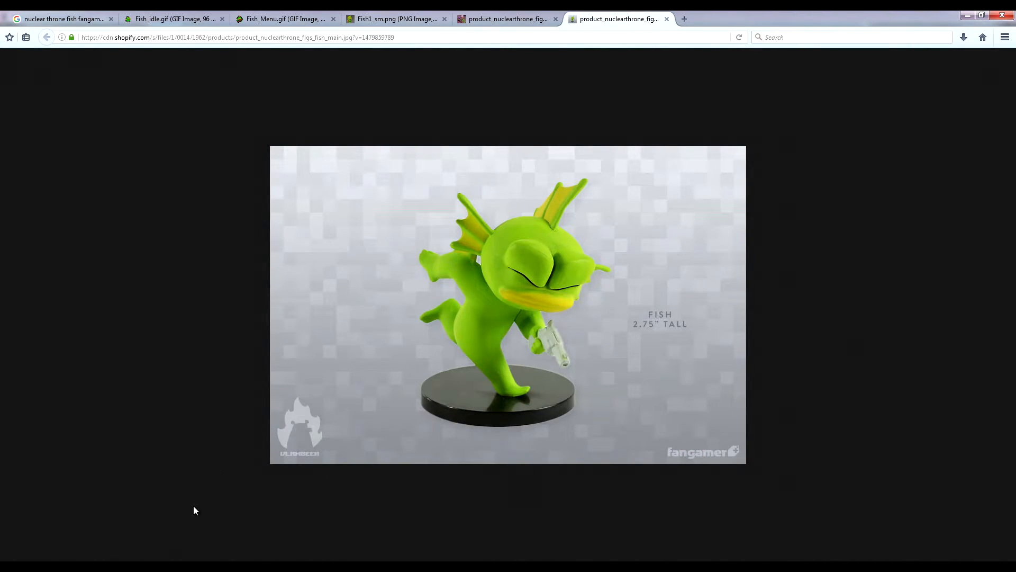
key("alt+Tab")
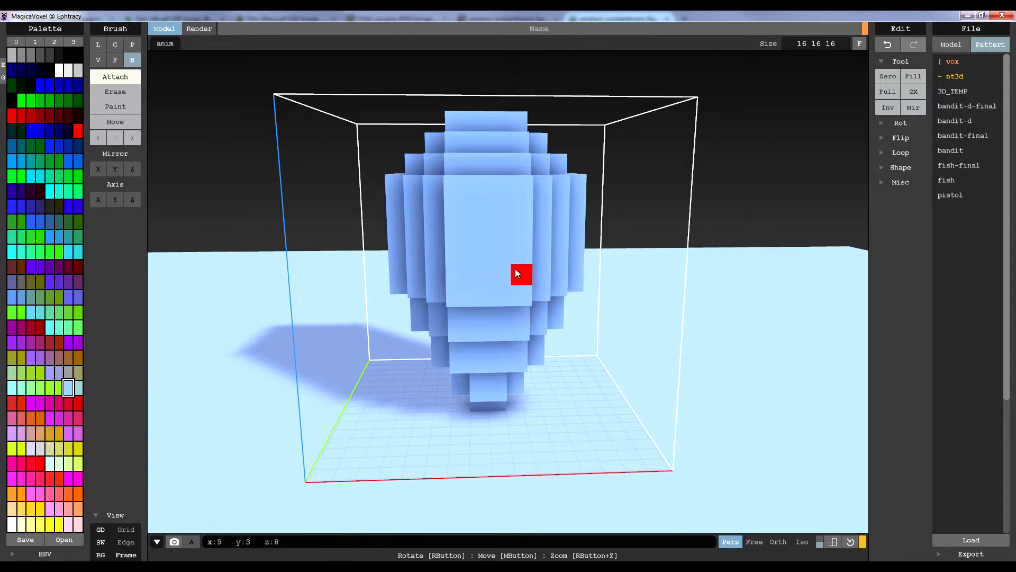
Attach a one-voxel-thick slab, six voxels wide and five tall, to the front of the head
scroll(513, 269, "up", 3)
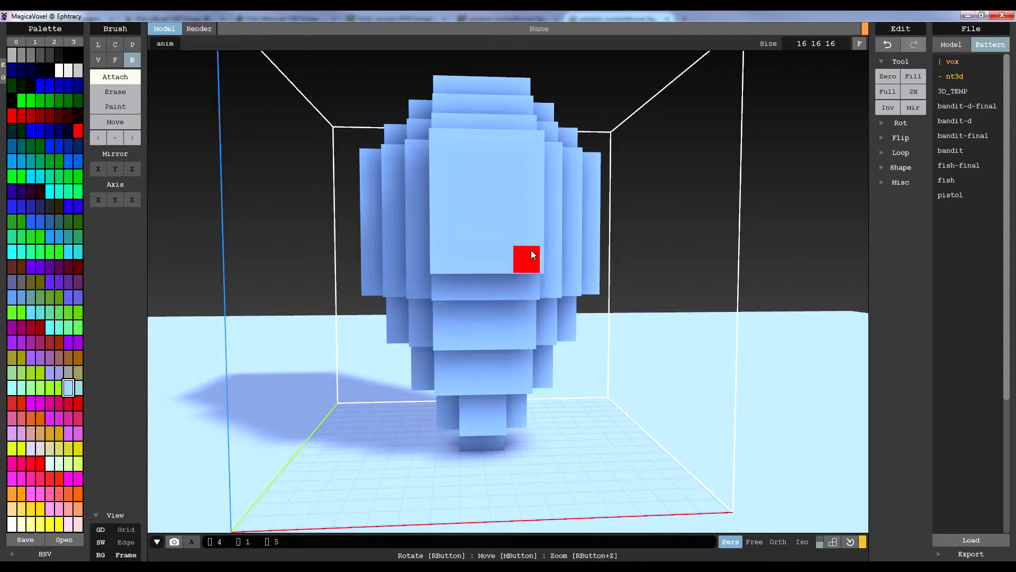
right_click_drag(535, 252, 512, 210)
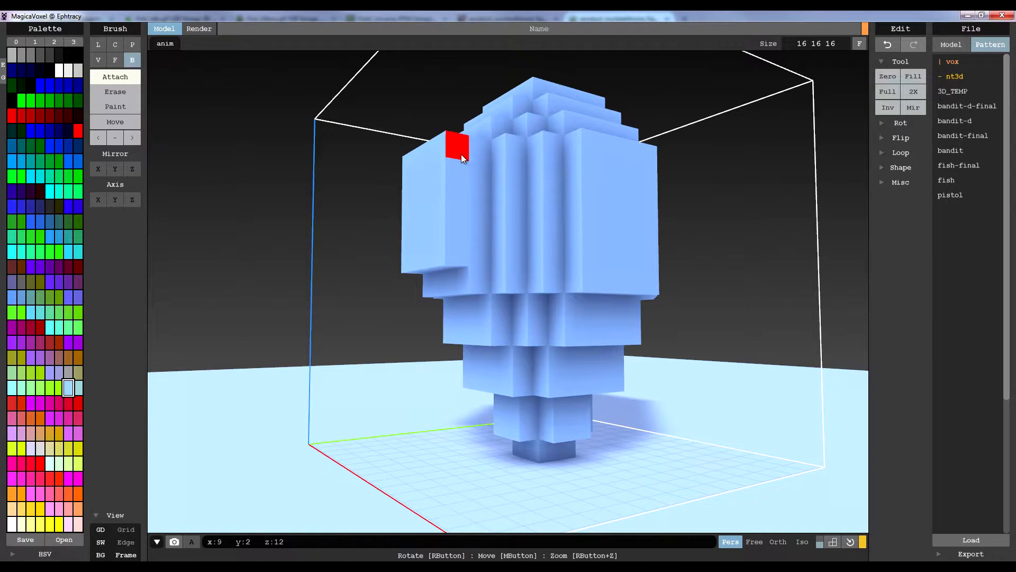
right_click_drag(465, 244, 548, 150)
mouse_move(556, 255)
right_mouse_down()
mouse_move(538, 189)
mouse_move(544, 211)
mouse_move(488, 169)
right_mouse_up()
Erase parts of the face slab to leave two separate brow blocks and an open mouth with upper lip, lower lip and corner blocks
key("ctrl")
left_click_drag(421, 169, 437, 169)
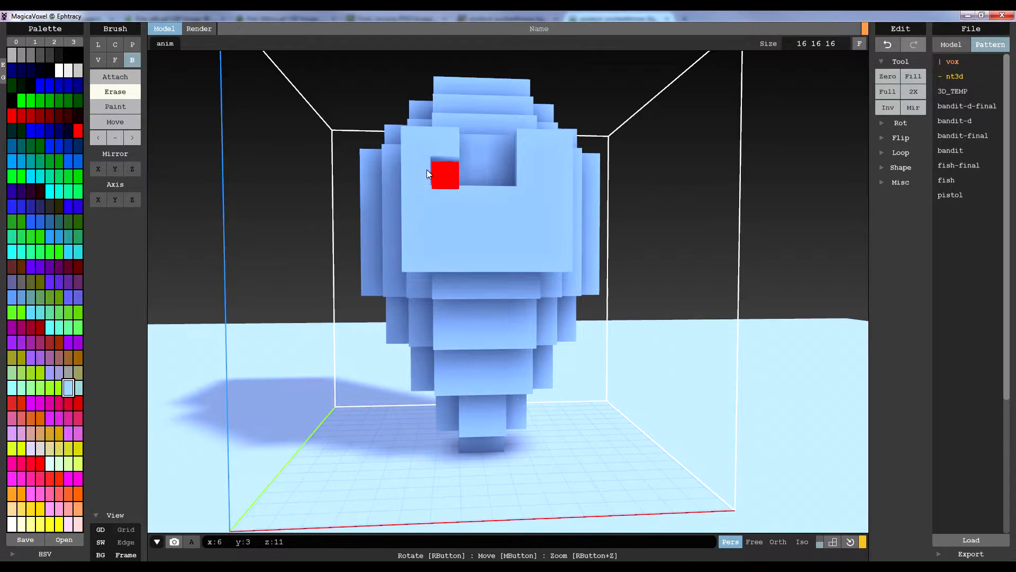
left_click_drag(531, 173, 558, 174)
left_click_drag(540, 226, 445, 228)
left_click(412, 205)
left_click(416, 257)
left_click(557, 205)
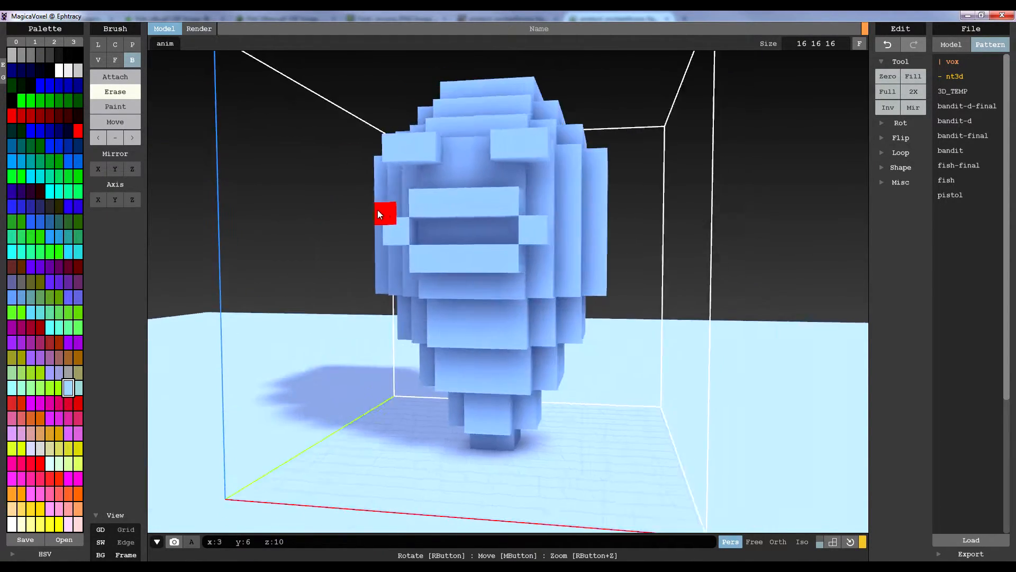
Attach voxels around the eye sockets and cheeks, and build up the brows above the eyes
right_click_drag(392, 206, 471, 170)
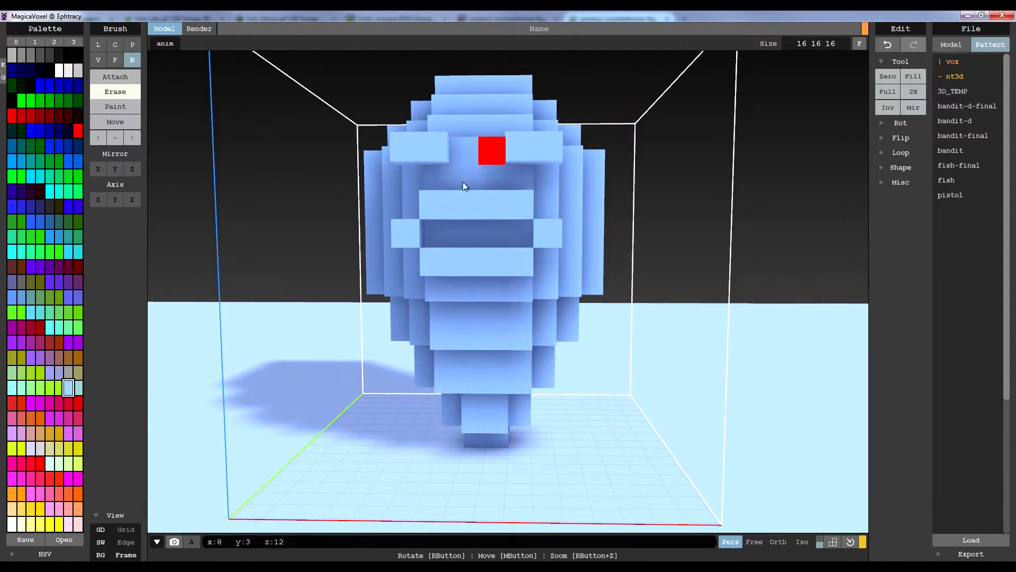
right_click_drag(529, 227, 475, 228)
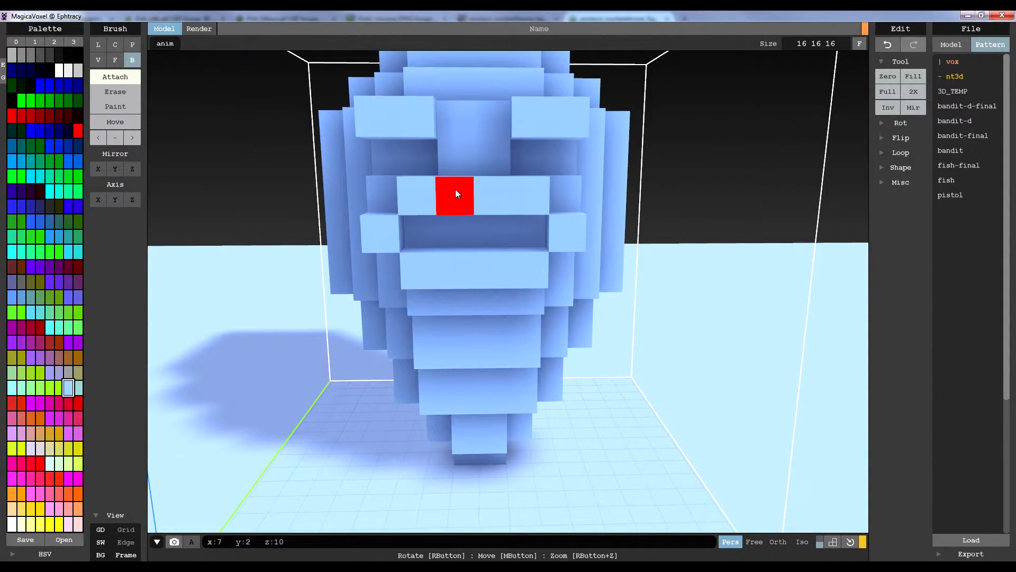
right_click_drag(595, 170, 561, 183)
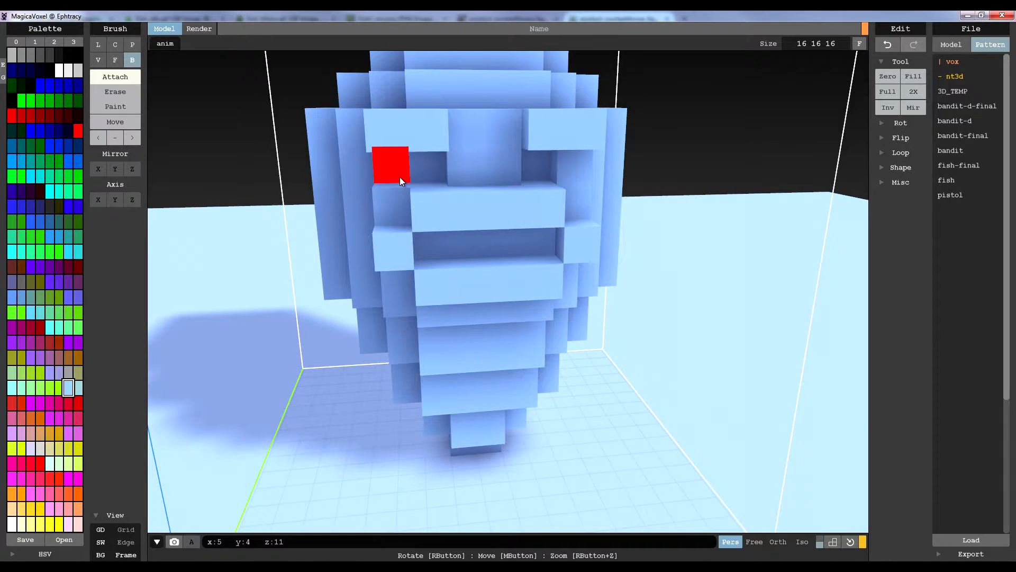
right_click_drag(470, 202, 463, 196)
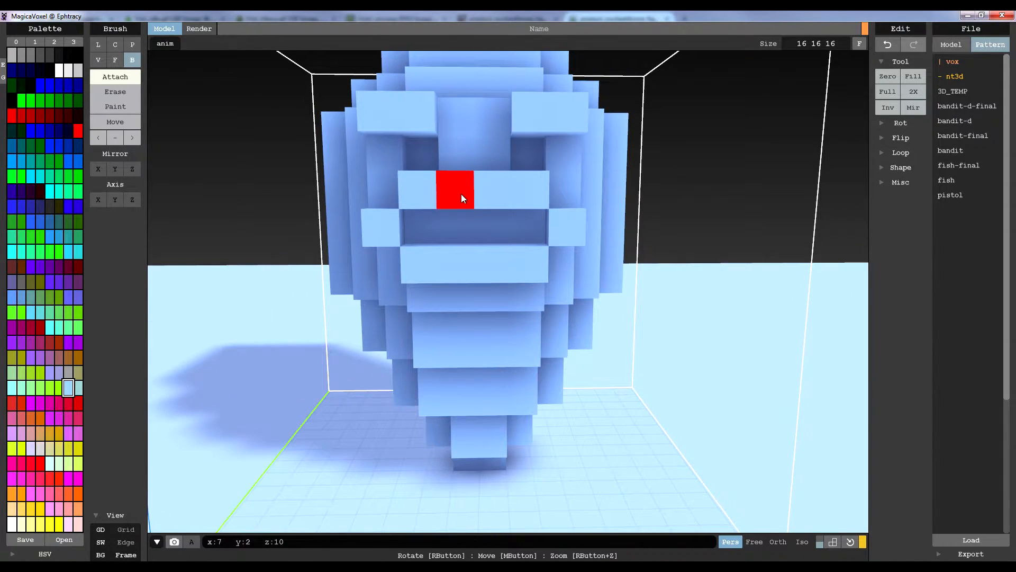
right_click_drag(488, 228, 505, 195)
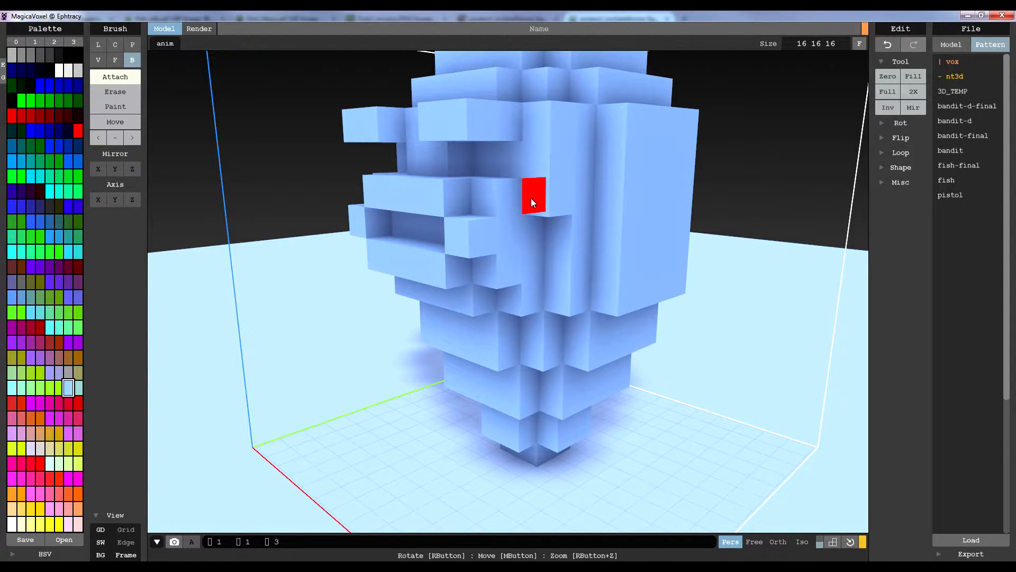
right_click_drag(532, 257, 580, 181)
mouse_move(488, 173)
right_mouse_down()
mouse_move(536, 142)
mouse_move(617, 177)
mouse_move(556, 177)
right_mouse_up()
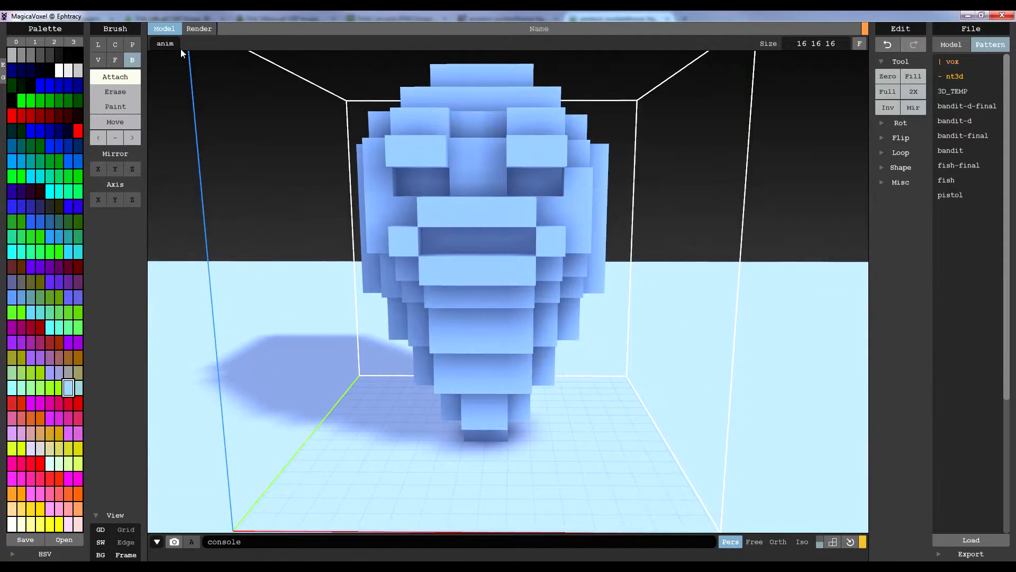
Reshape the lower face by attaching voxels to the cheeks and along the chin directly beneath the mouth
left_click(125, 92)
right_click_drag(582, 249, 672, 251)
left_click(132, 78)
mouse_move(588, 233)
right_mouse_down()
mouse_move(406, 262)
mouse_move(529, 229)
mouse_move(546, 287)
mouse_move(472, 265)
mouse_move(494, 285)
mouse_move(449, 290)
mouse_move(383, 266)
mouse_move(496, 236)
mouse_move(439, 239)
mouse_move(491, 250)
mouse_move(484, 243)
right_mouse_up()
scroll(525, 236, "up", 3)
scroll(440, 238, "down", 3)
left_click(126, 92)
left_click(127, 79)
scroll(484, 253, "up", 5)
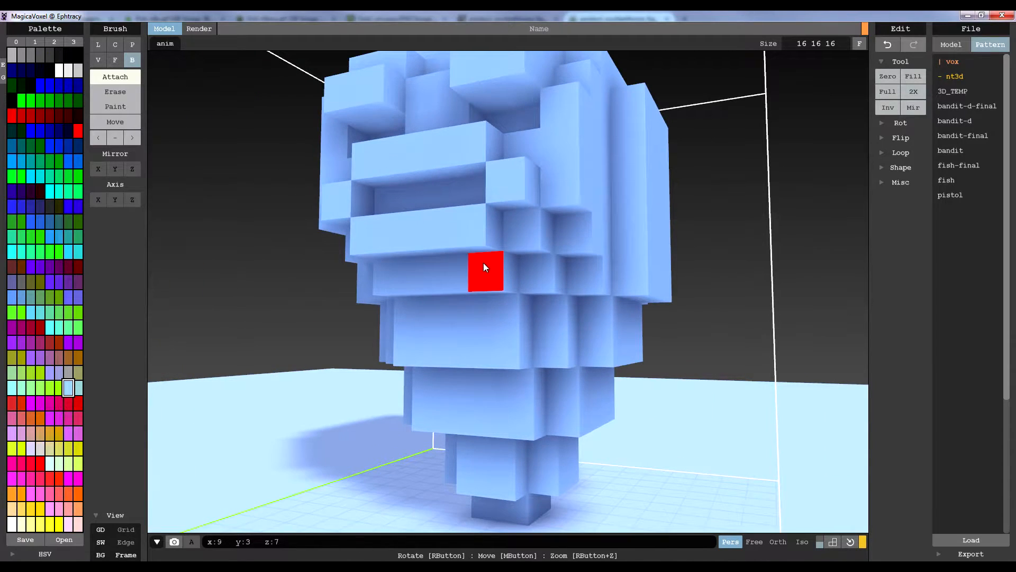
right_click_drag(529, 269, 604, 264)
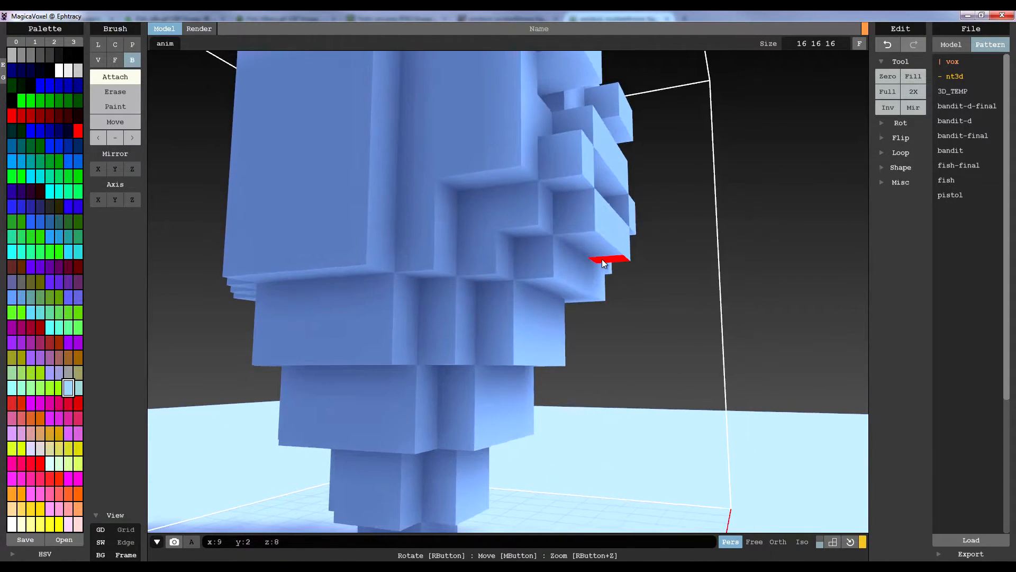
right_click_drag(536, 219, 442, 229)
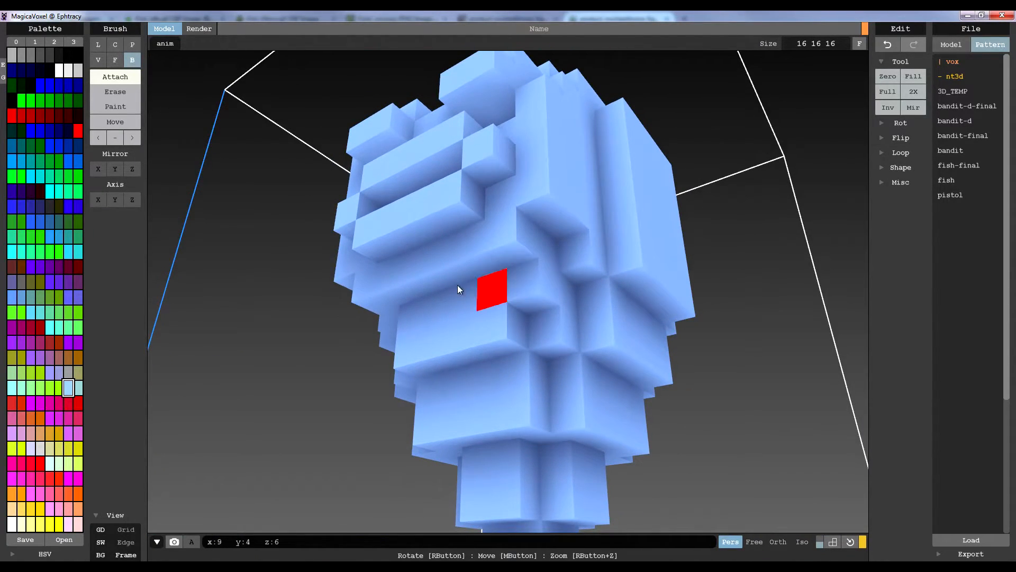
right_click_drag(465, 286, 513, 286)
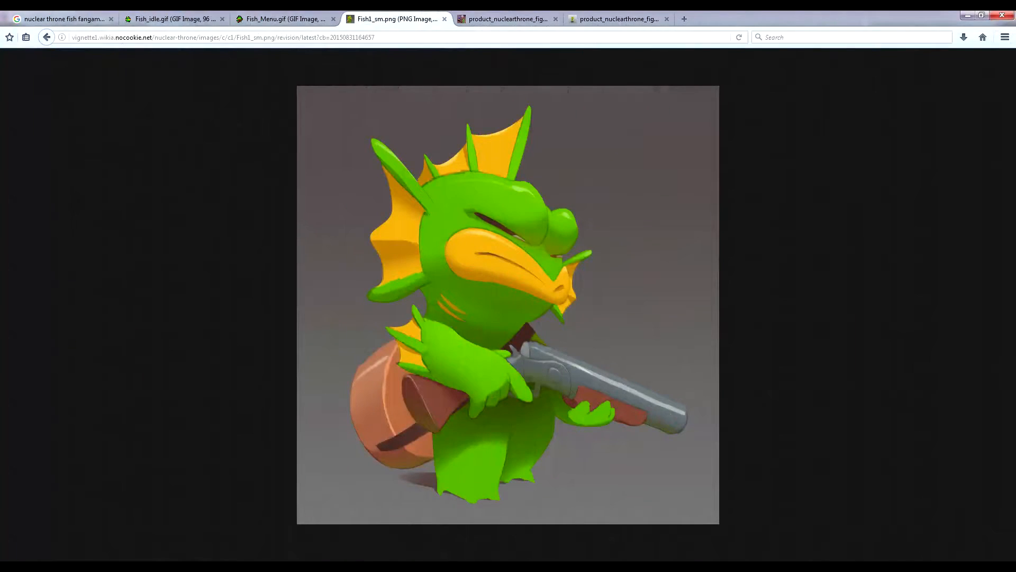
Compare the voxel head's side profile with the Fish1_sm.png artwork open in the browser
left_click(146, 509)
mouse_move(427, 313)
right_mouse_down()
mouse_move(476, 318)
mouse_move(447, 318)
right_mouse_up()
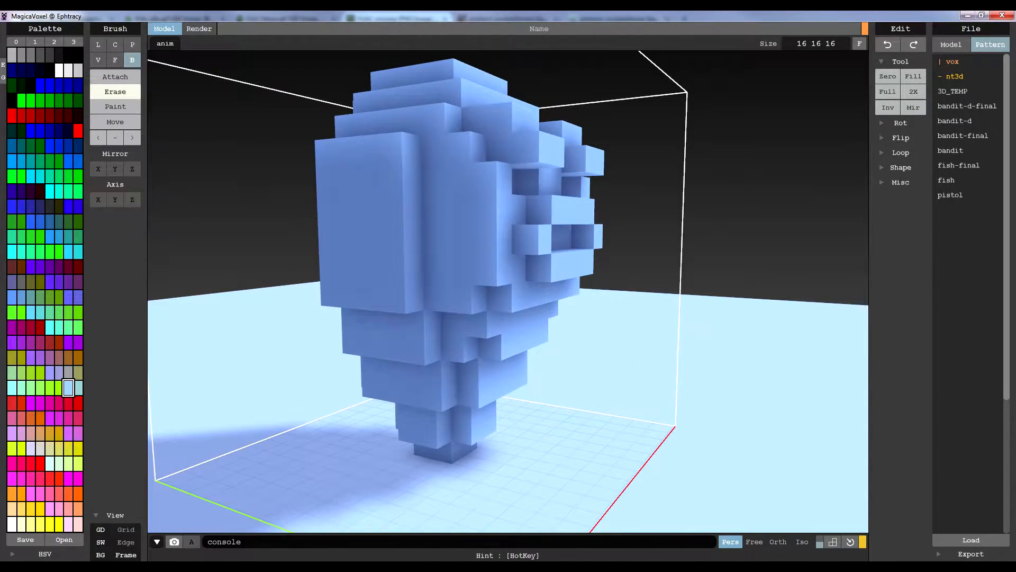
left_click(105, 567)
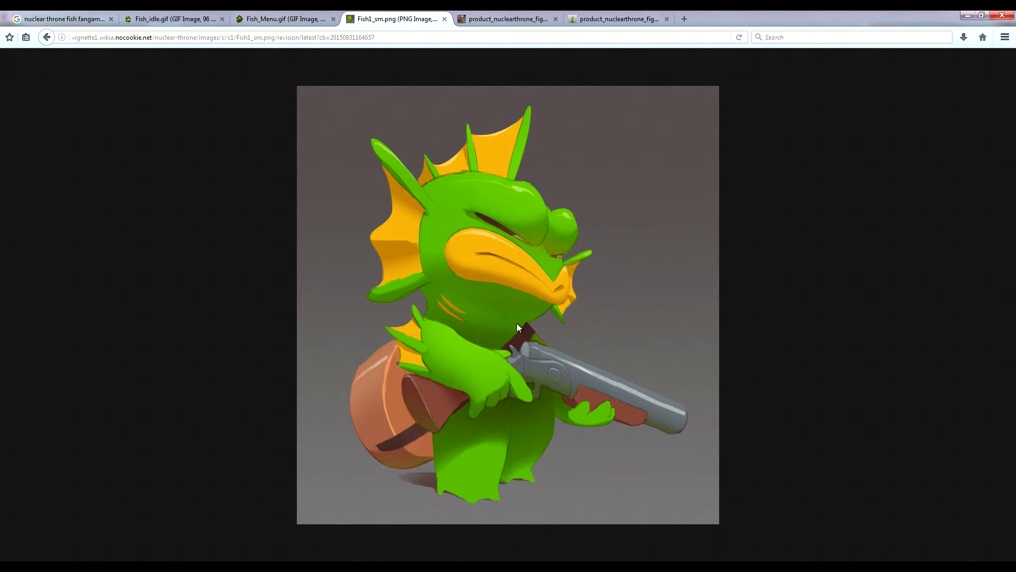
left_click(106, 566)
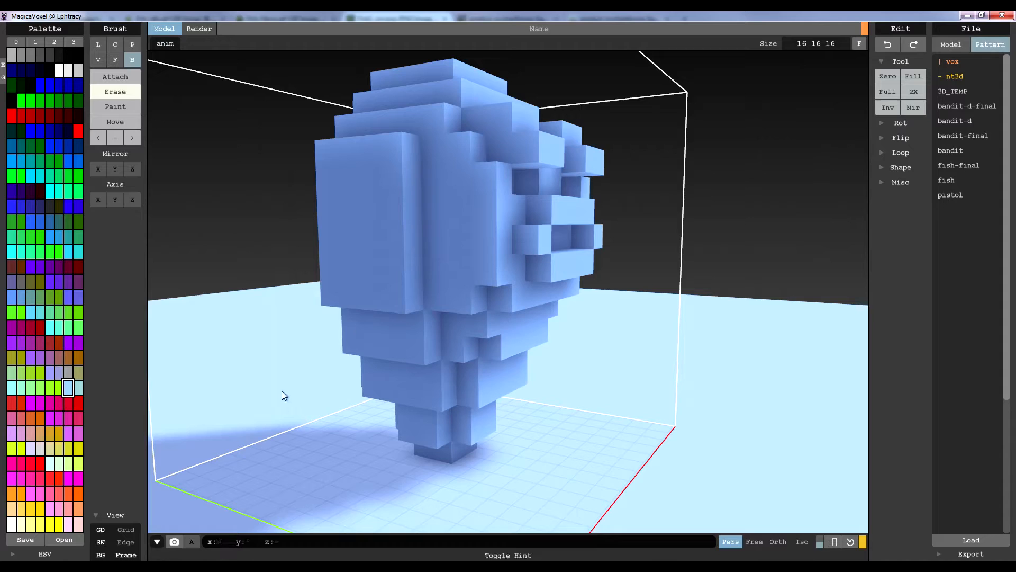
mouse_move(450, 301)
right_mouse_down()
mouse_move(463, 302)
mouse_move(438, 300)
right_mouse_up()
mouse_move(618, 205)
right_mouse_down()
mouse_move(580, 304)
mouse_move(550, 298)
right_mouse_up()
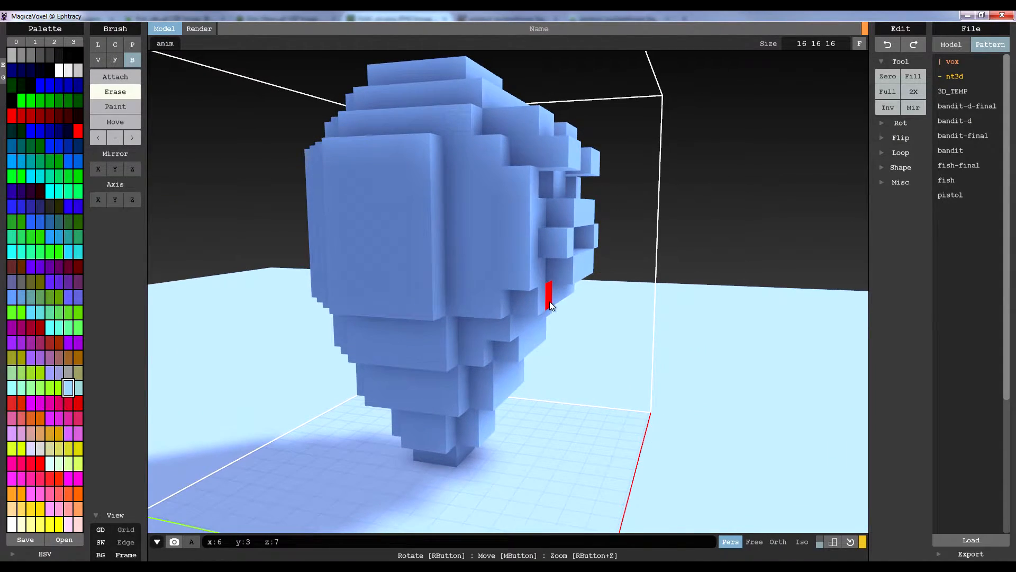
Switch to the browser and compare the Fish_idle.gif sprite with the product photo of the Fish figurine
left_click(104, 566)
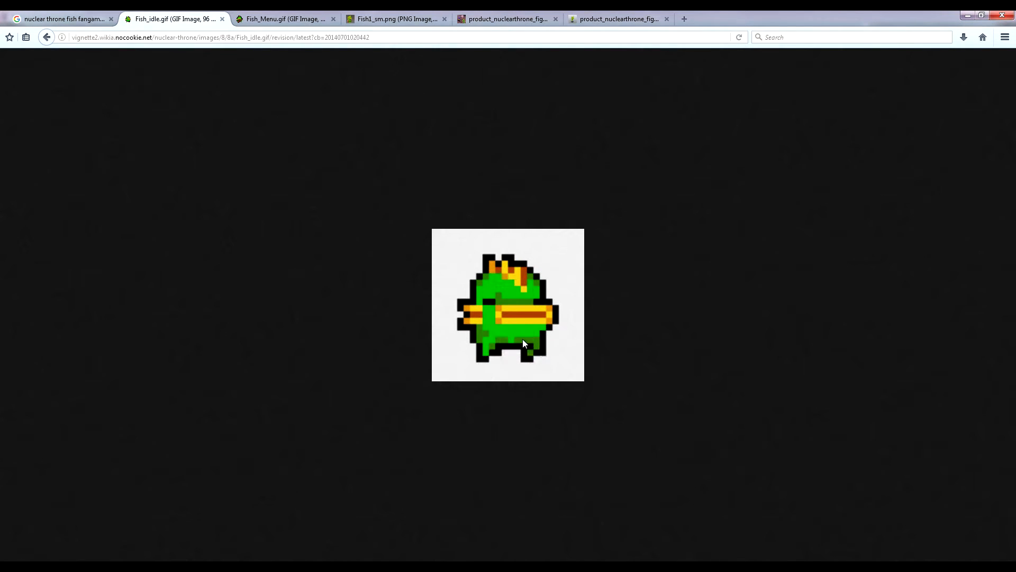
left_click(617, 16)
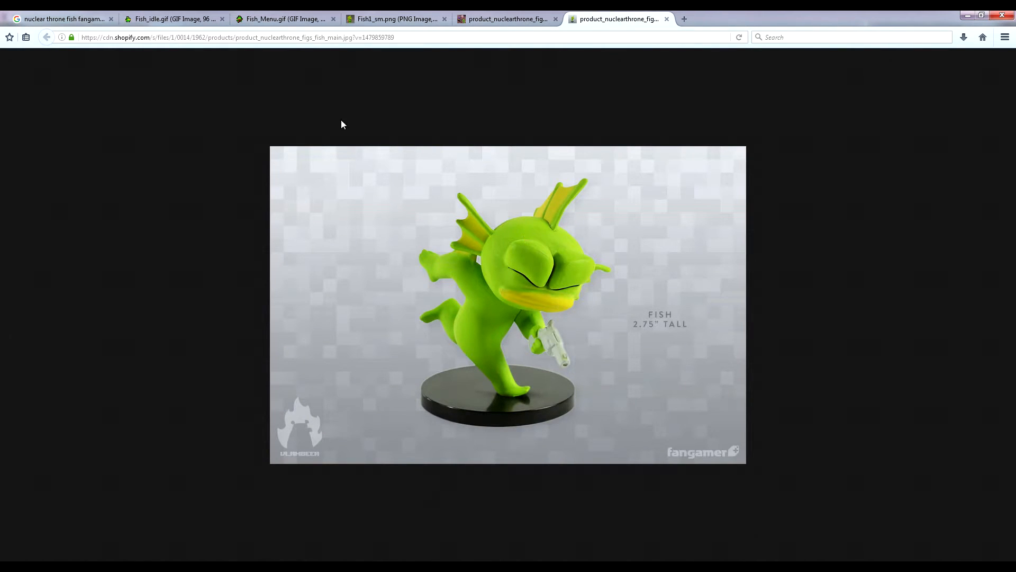
left_click(204, 17)
left_click(625, 19)
left_click(204, 19)
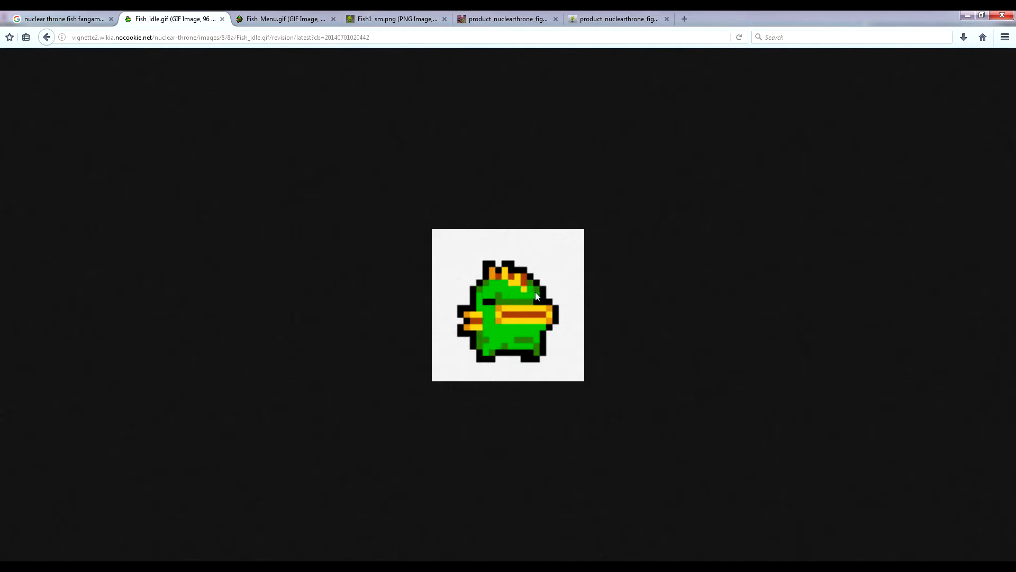
left_click(617, 19)
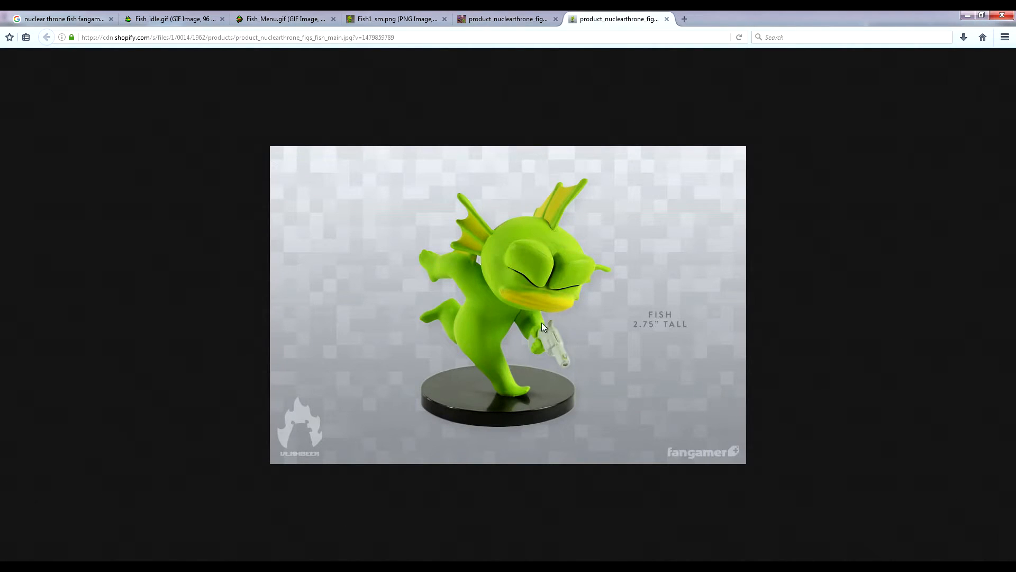
left_click(196, 19)
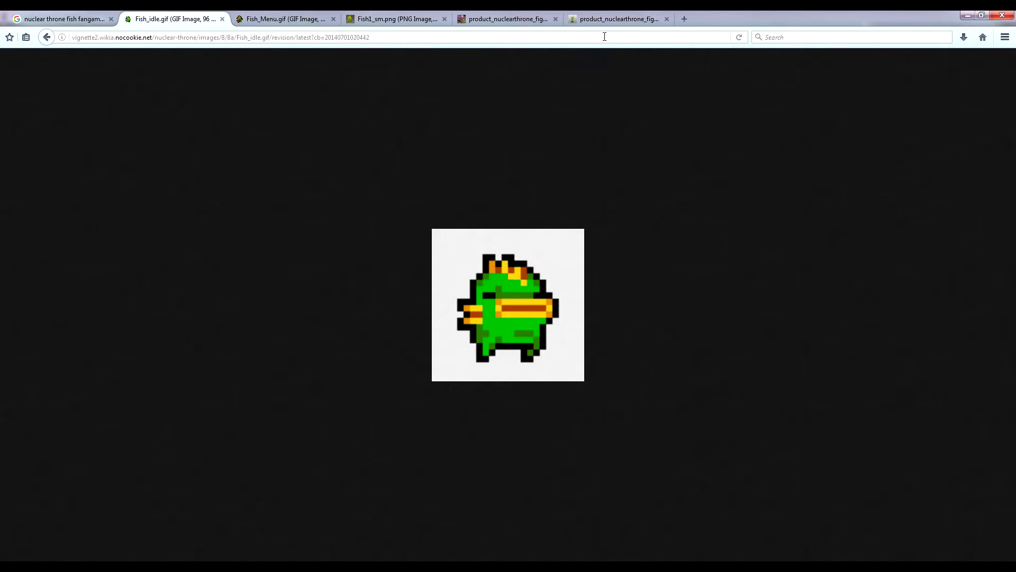
left_click(617, 19)
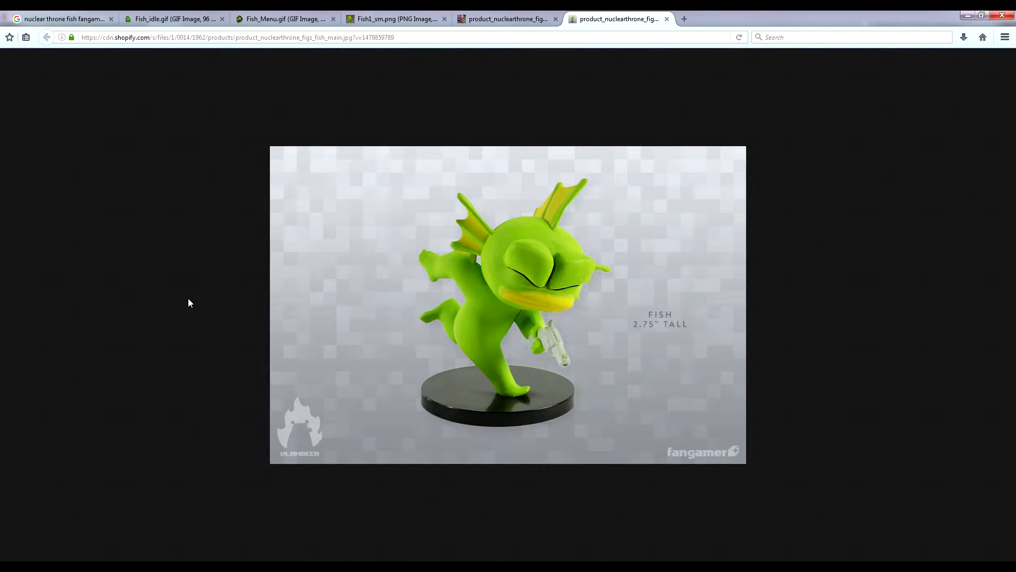
Return to MagicaVoxel and examine the head's proportions from several sides, including in isometric projection
key("alt+Tab")
right_click_drag(363, 304, 418, 284)
key("alt+Tab")
key("alt+Tab")
right_click_drag(474, 196, 466, 161)
left_click_drag(466, 154, 463, 244)
right_click_drag(463, 245, 552, 151)
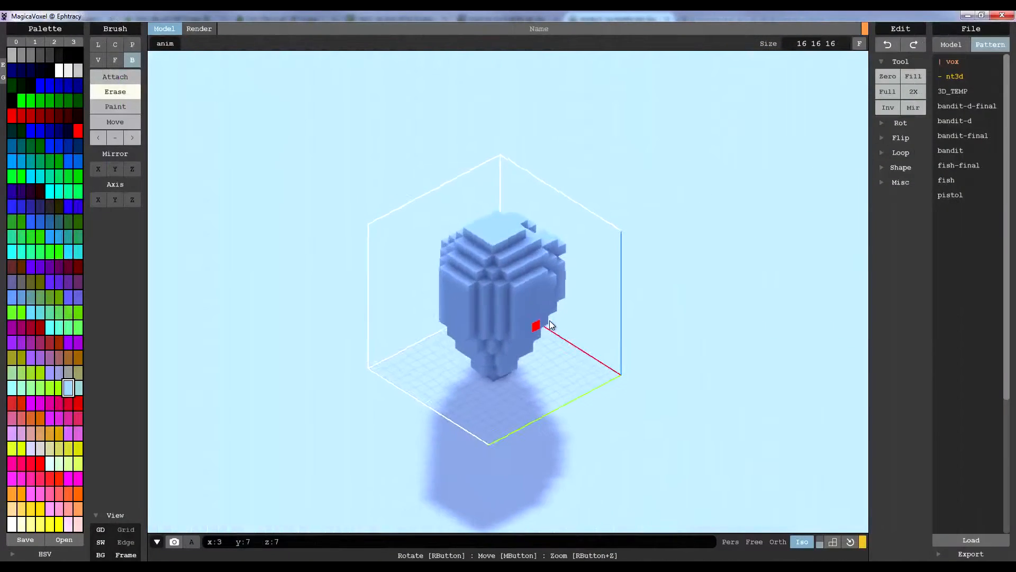
mouse_move(549, 320)
right_mouse_down()
mouse_move(603, 330)
mouse_move(403, 336)
mouse_move(410, 332)
right_mouse_up()
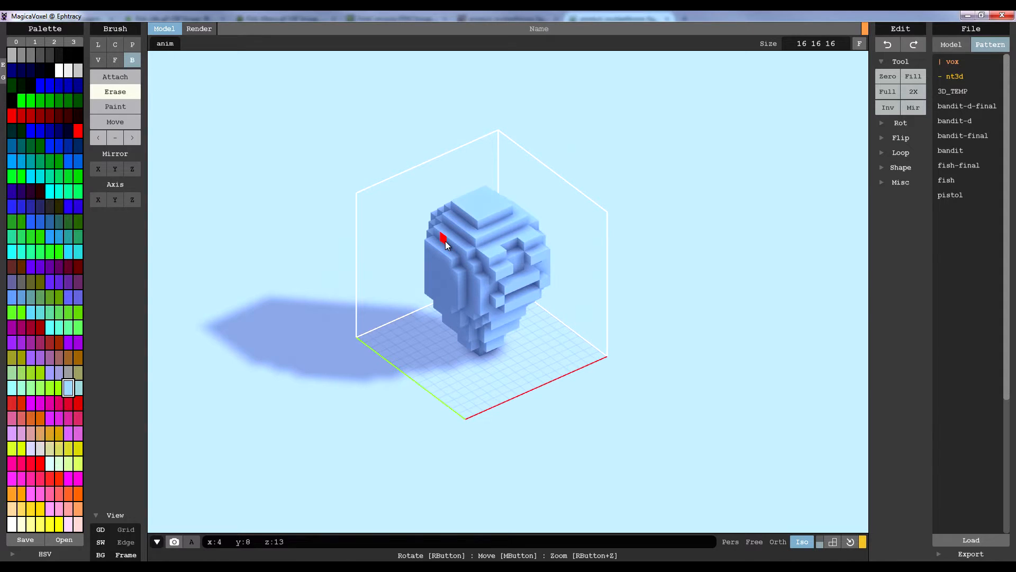
mouse_move(463, 356)
right_mouse_down()
mouse_move(456, 303)
mouse_move(657, 341)
mouse_move(495, 331)
mouse_move(574, 346)
mouse_move(498, 344)
mouse_move(507, 348)
mouse_move(643, 367)
right_mouse_up()
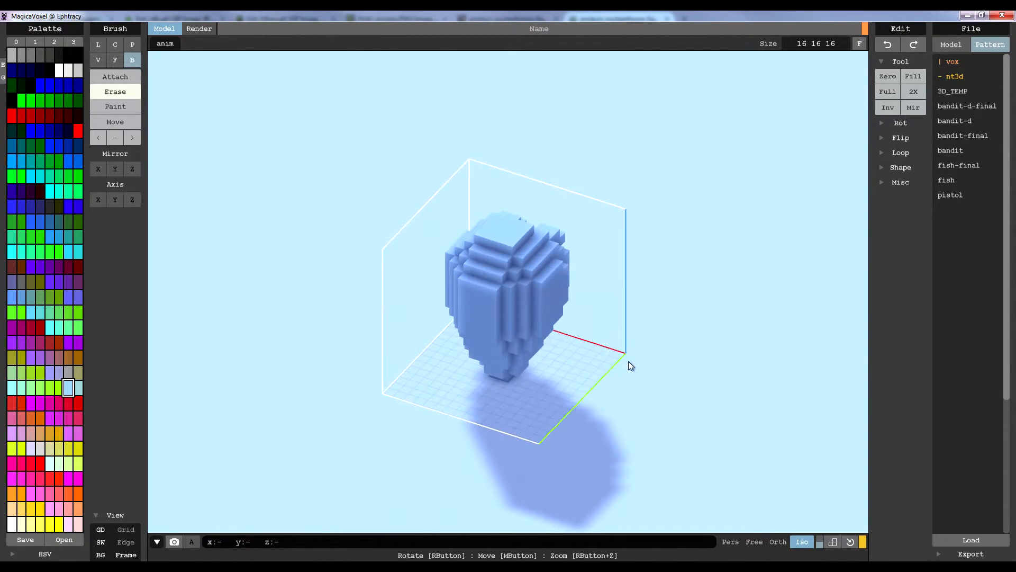
right_click_drag(626, 306, 488, 322)
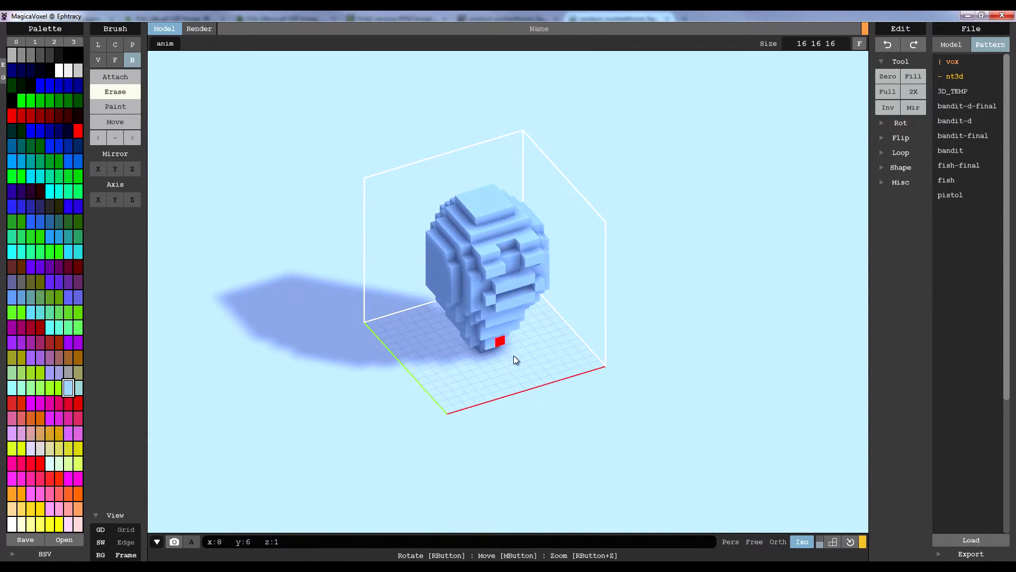
mouse_move(588, 347)
right_mouse_down()
mouse_move(559, 350)
mouse_move(455, 314)
right_mouse_up()
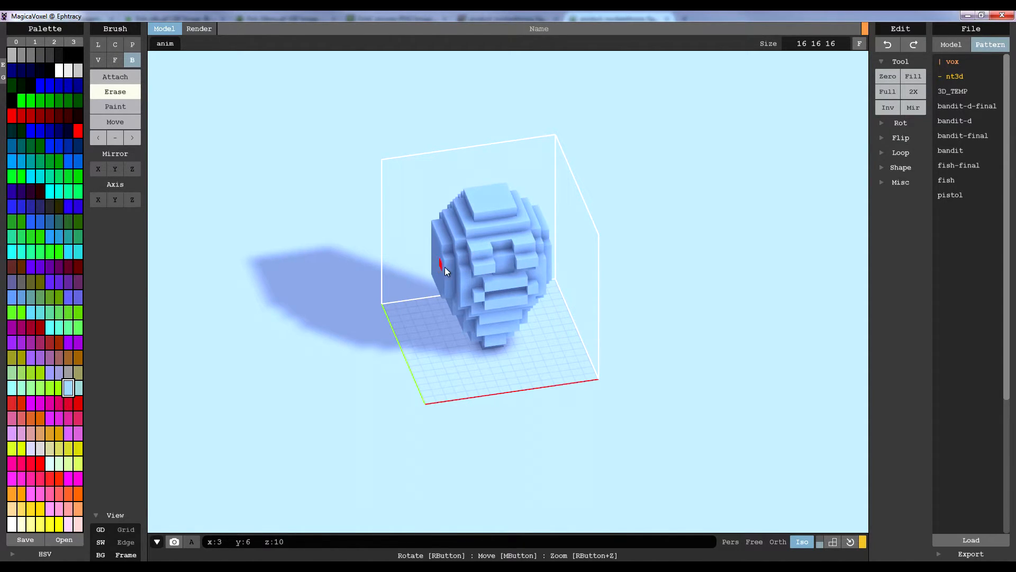
right_click_drag(443, 267, 547, 278)
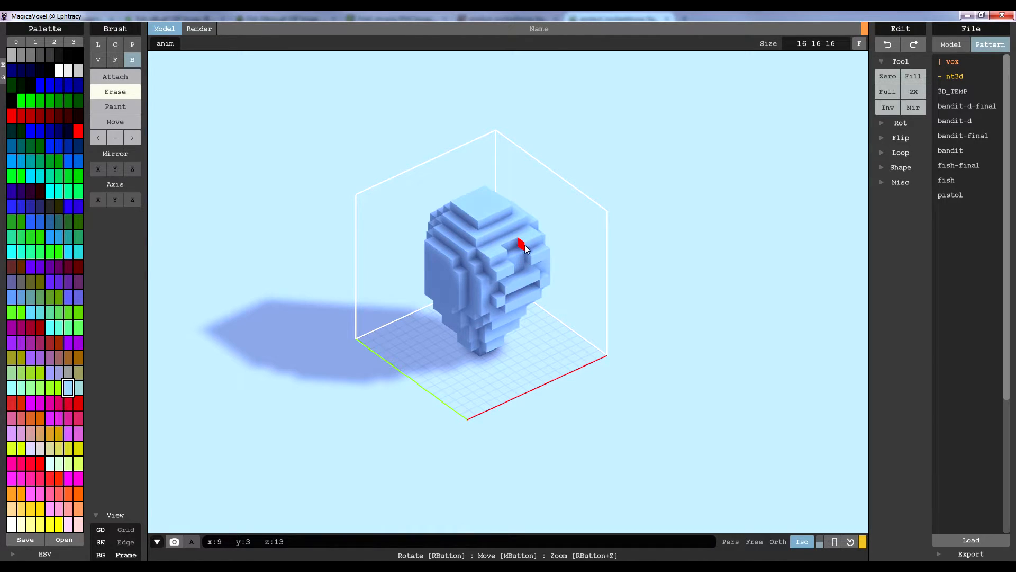
right_click_drag(765, 481, 742, 536)
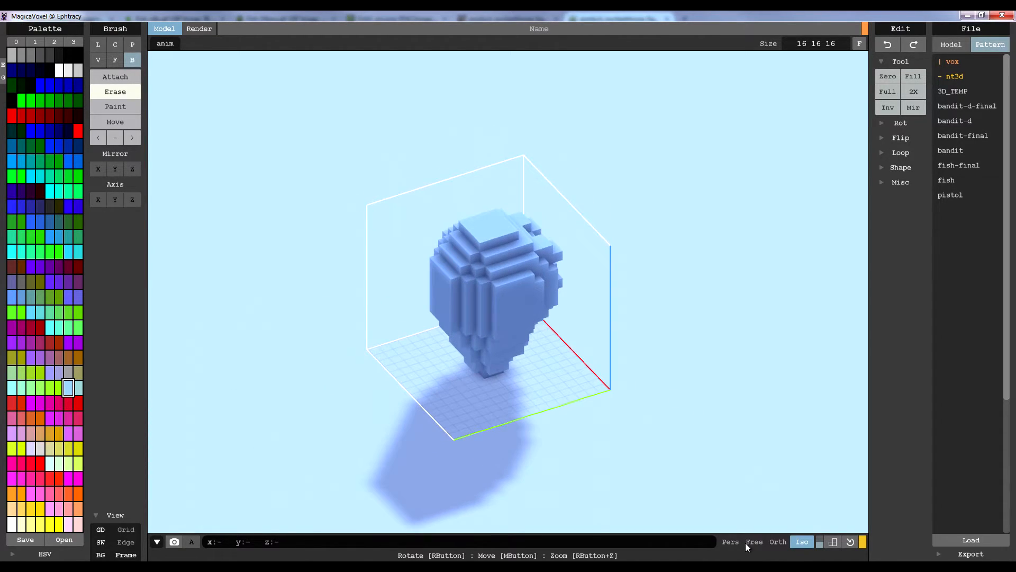
Build a three-pronged fin on one side of the head in perspective view, erasing voxels between the prongs
left_click(735, 540)
mouse_move(616, 367)
right_mouse_down()
mouse_move(630, 366)
mouse_move(509, 327)
mouse_move(468, 336)
mouse_move(534, 342)
right_mouse_up()
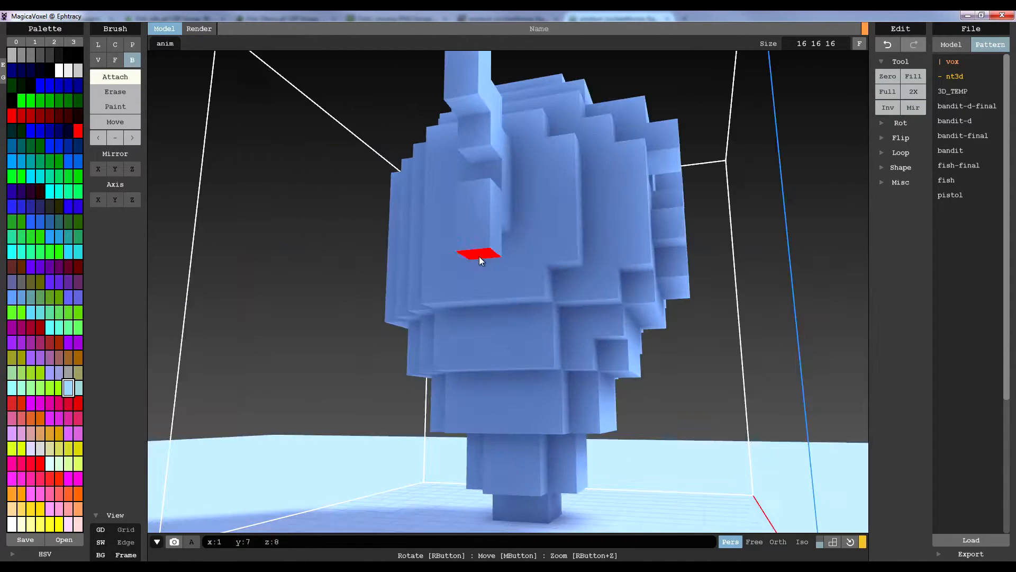
left_click(476, 238)
left_click(468, 251)
mouse_move(468, 251)
right_mouse_down()
mouse_move(449, 250)
mouse_move(462, 232)
mouse_move(427, 233)
right_mouse_up()
left_click(463, 232)
left_click(462, 232)
left_click(127, 92)
left_click(379, 213)
key("ctrl+z")
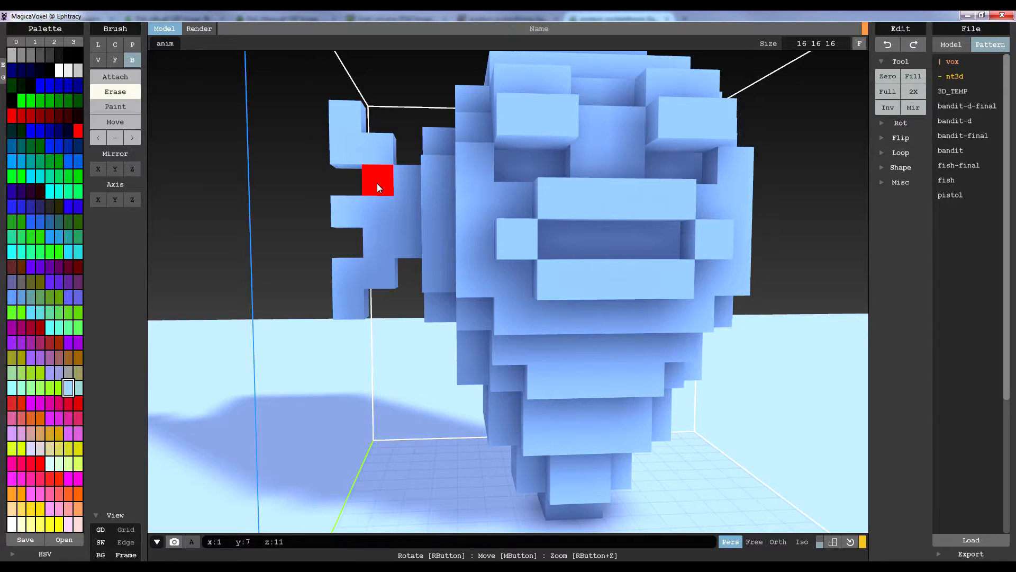
left_click(377, 184)
right_click_drag(431, 282, 599, 288)
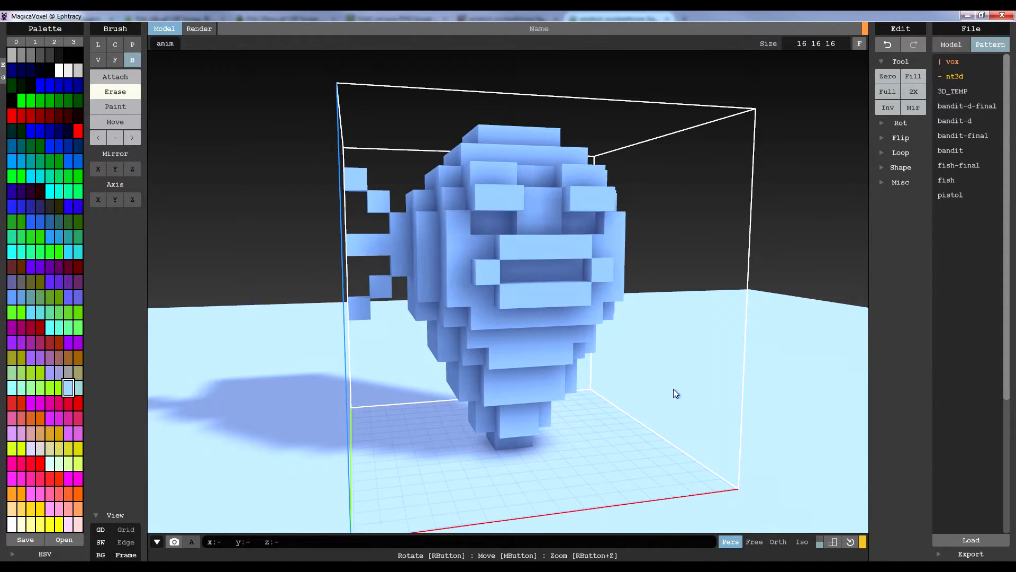
Add a matching three-pronged fin to the opposite side of the head
left_click(801, 541)
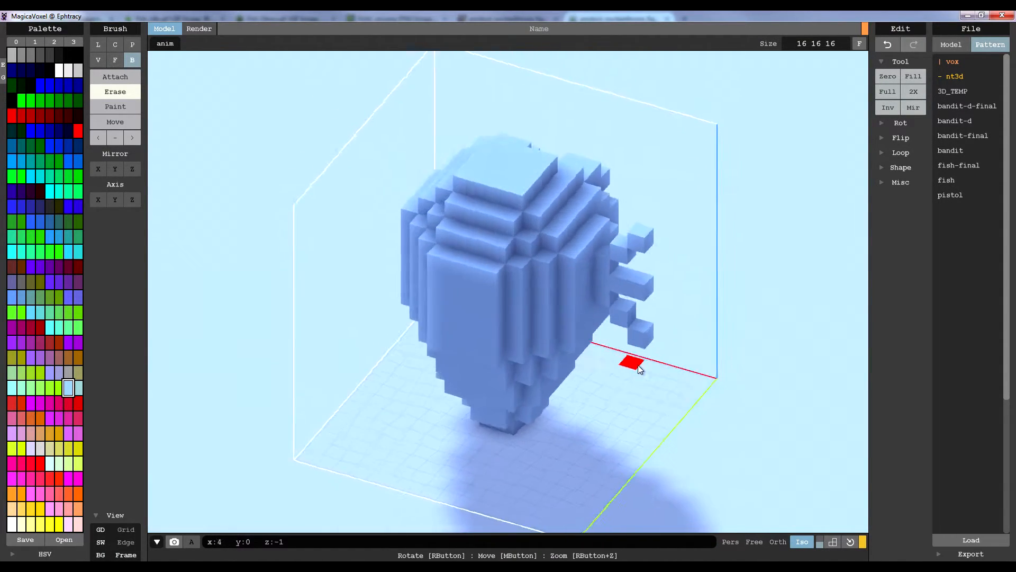
right_click_drag(651, 368, 554, 388)
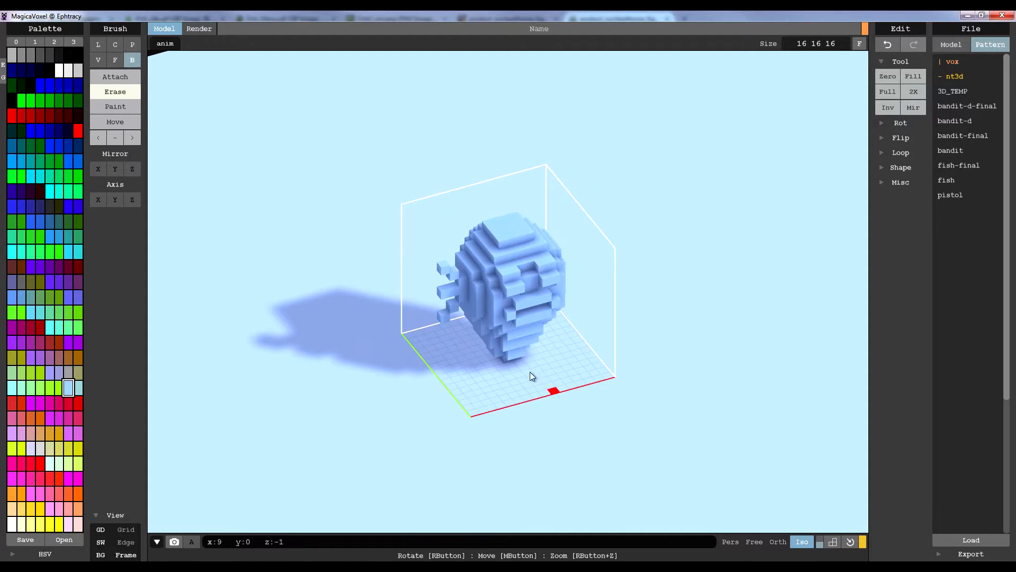
left_click(730, 541)
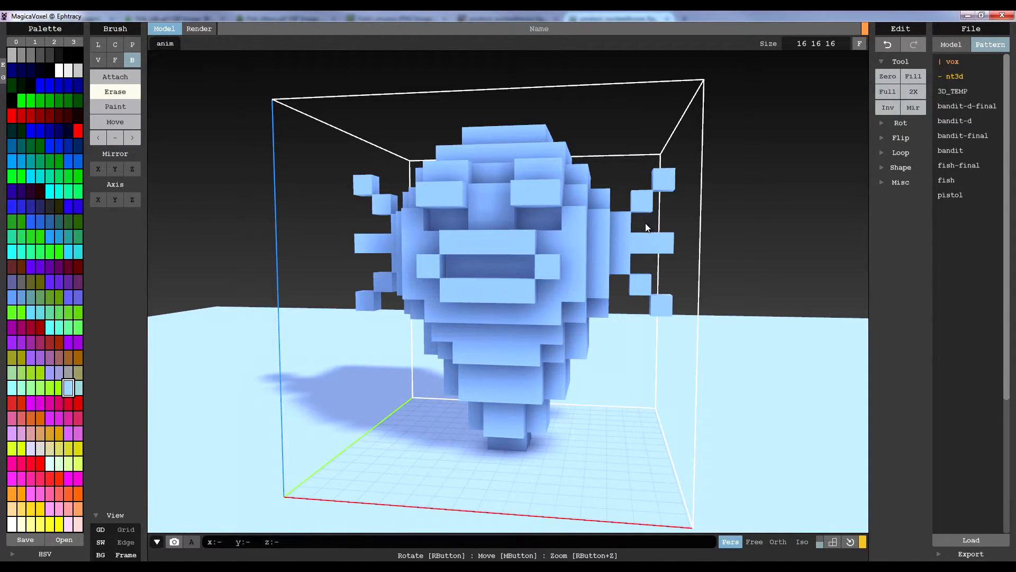
right_click_drag(640, 263, 604, 263)
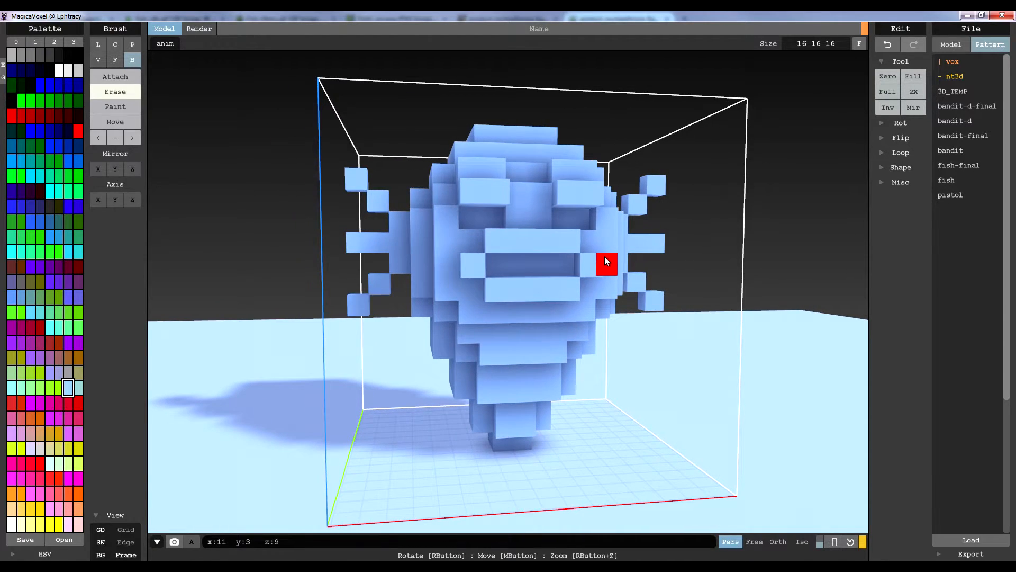
Increase the model height to 18 voxels and attach a two-voxel-wide block on top of the head as a crest
right_click_drag(518, 217, 592, 219)
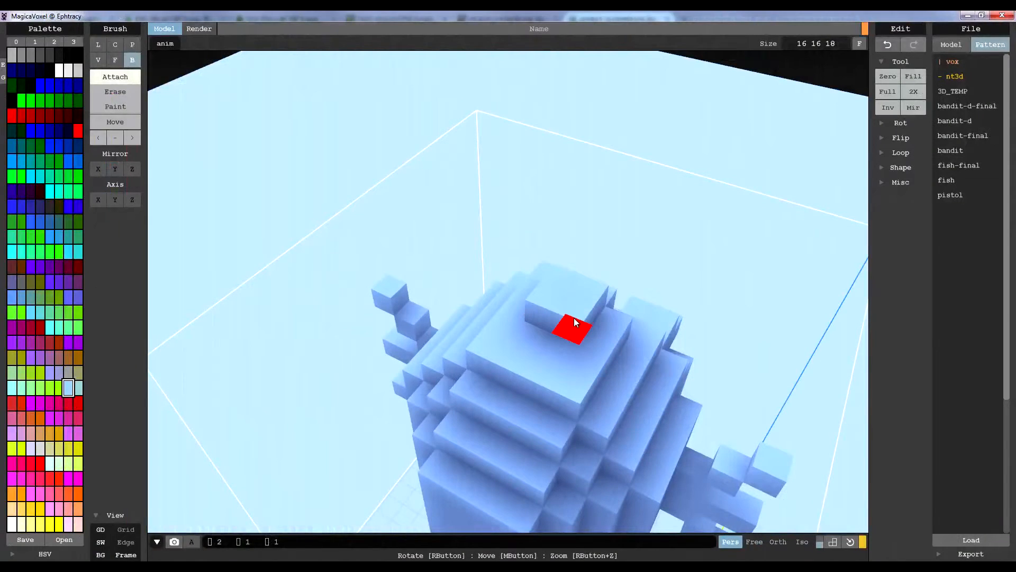
left_click_drag(523, 348, 542, 354)
right_click_drag(541, 354, 554, 310)
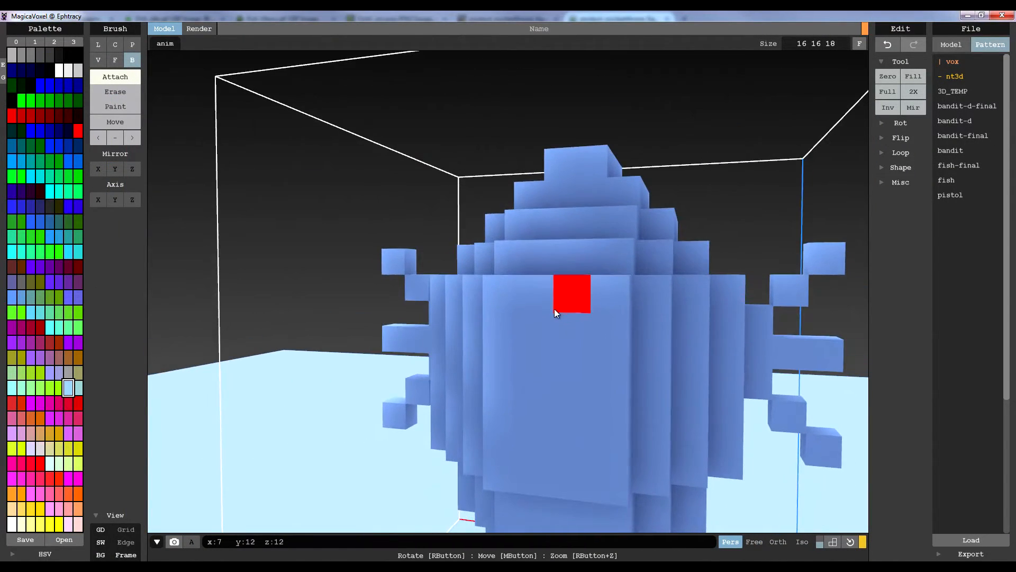
left_click_drag(564, 162, 576, 160)
right_click_drag(576, 161, 490, 182)
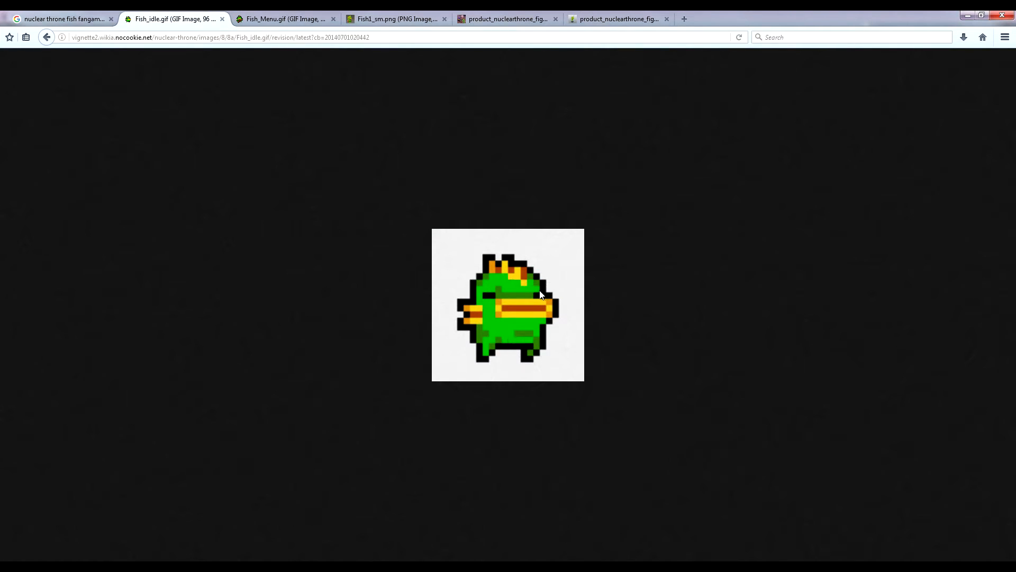
Shape the head crest into separate front and rear spikes with a notch between them, following the sprite and figurine references
left_click(608, 16)
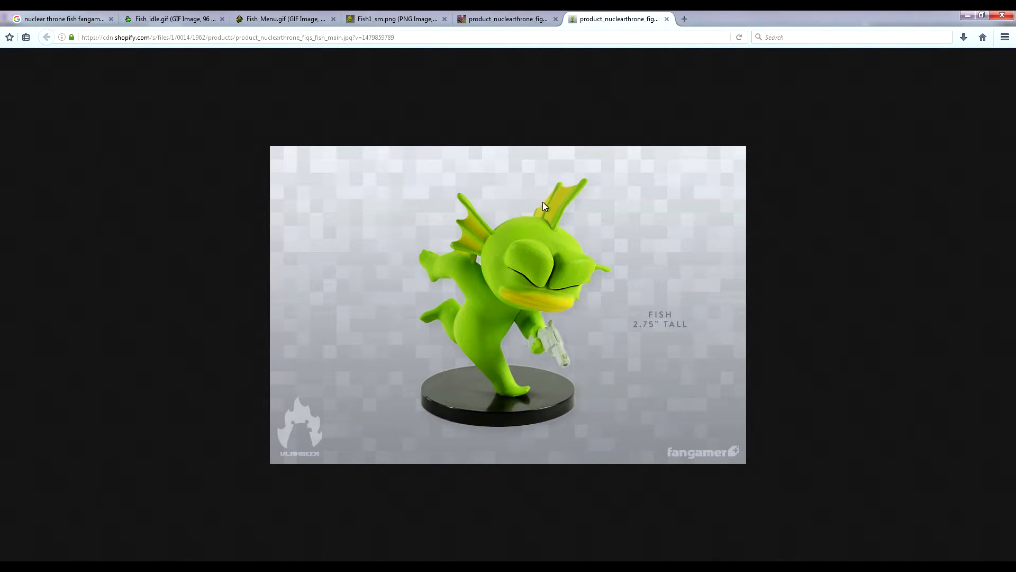
left_click(169, 19)
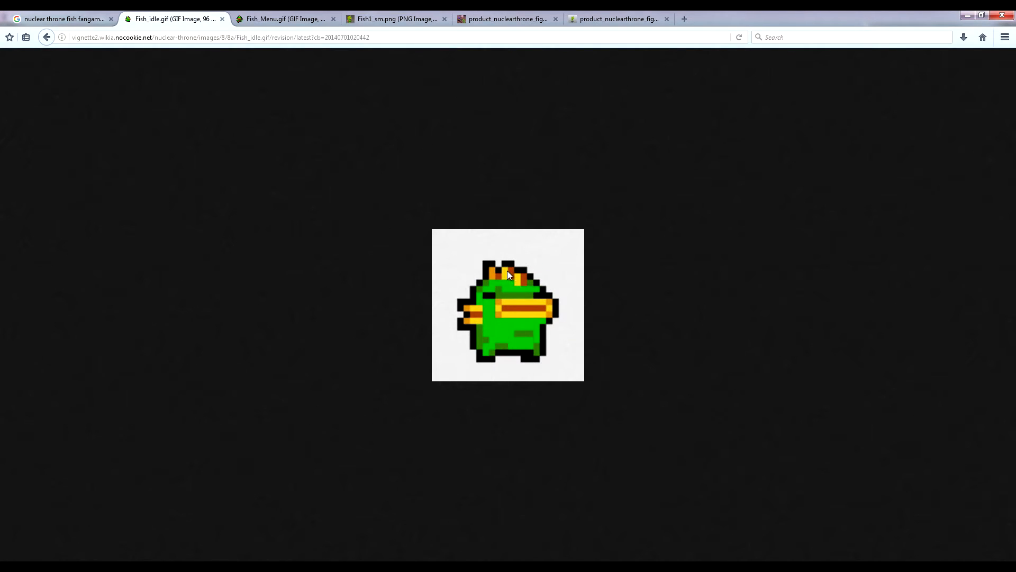
right_click_drag(481, 285, 466, 243)
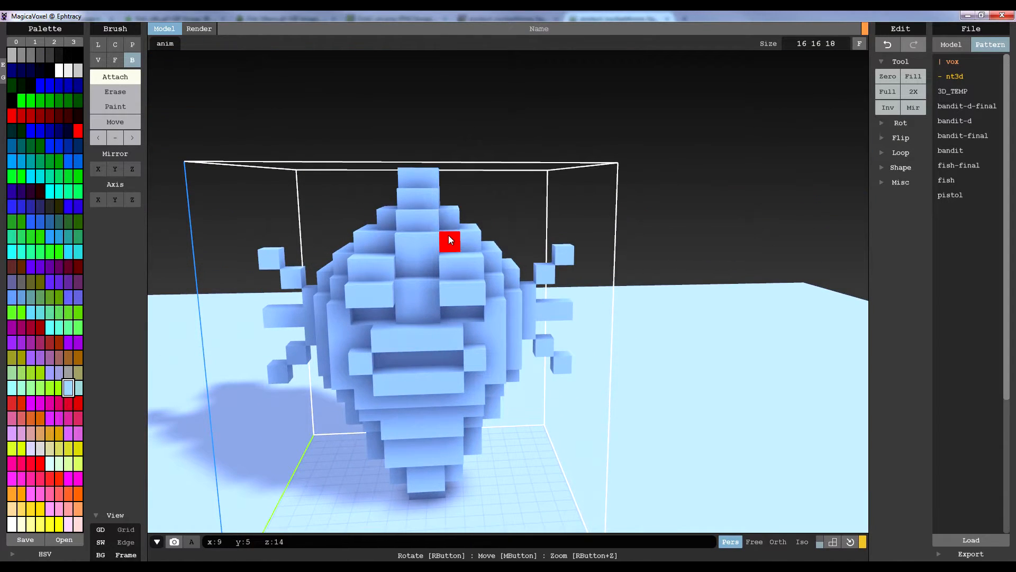
right_click_drag(406, 249, 470, 243)
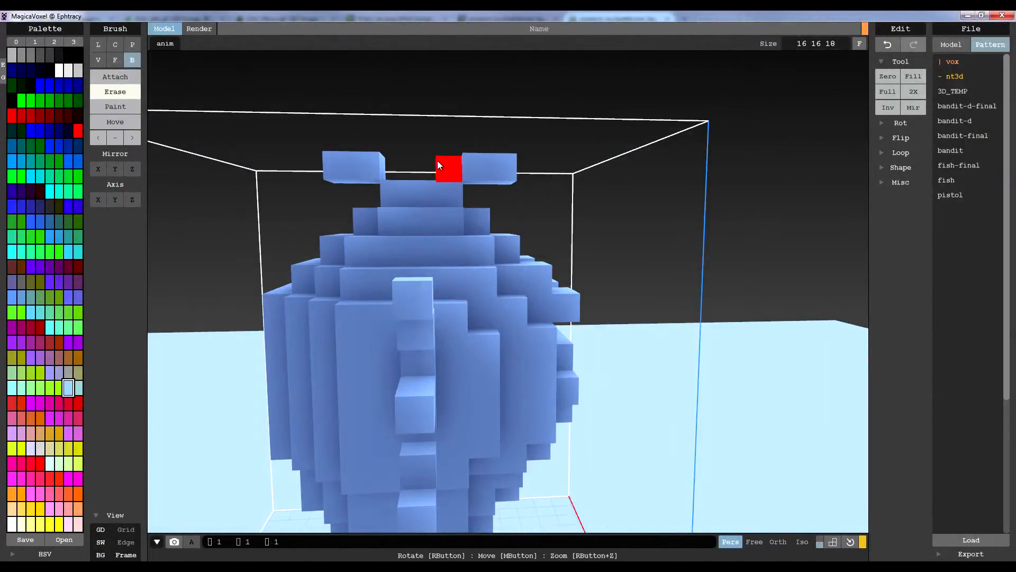
left_click(439, 165)
right_click_drag(450, 168, 438, 166)
Attach voxels beneath and ahead of the crest's front spike to extend it forward over the face
left_click(116, 77)
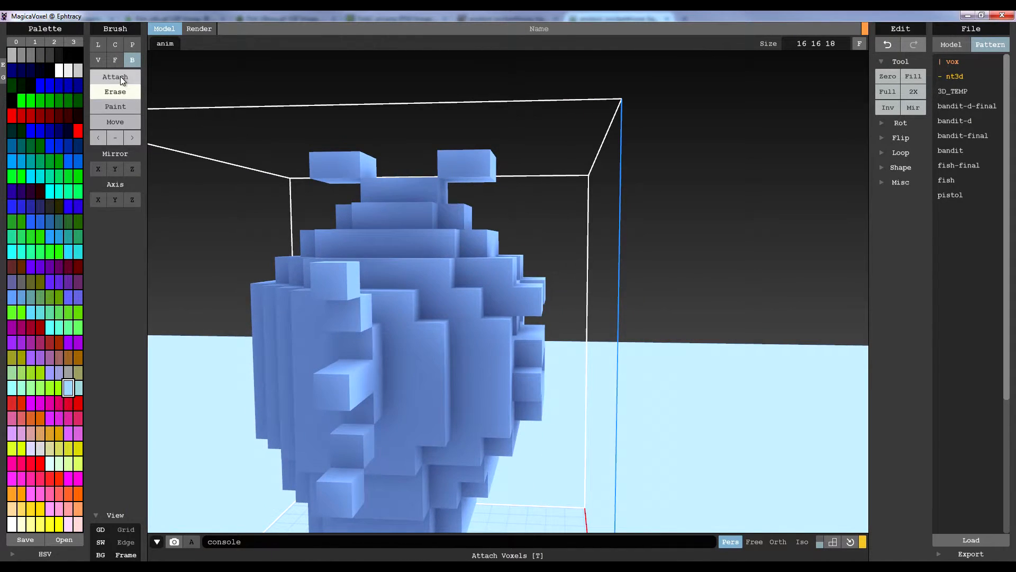
right_click_drag(344, 168, 415, 362)
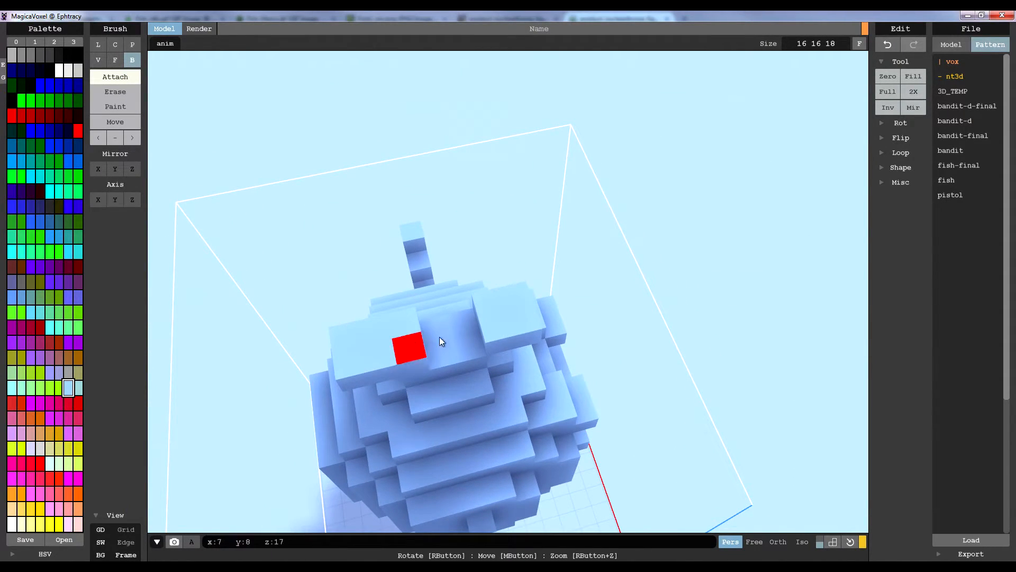
right_click_drag(473, 332, 453, 172)
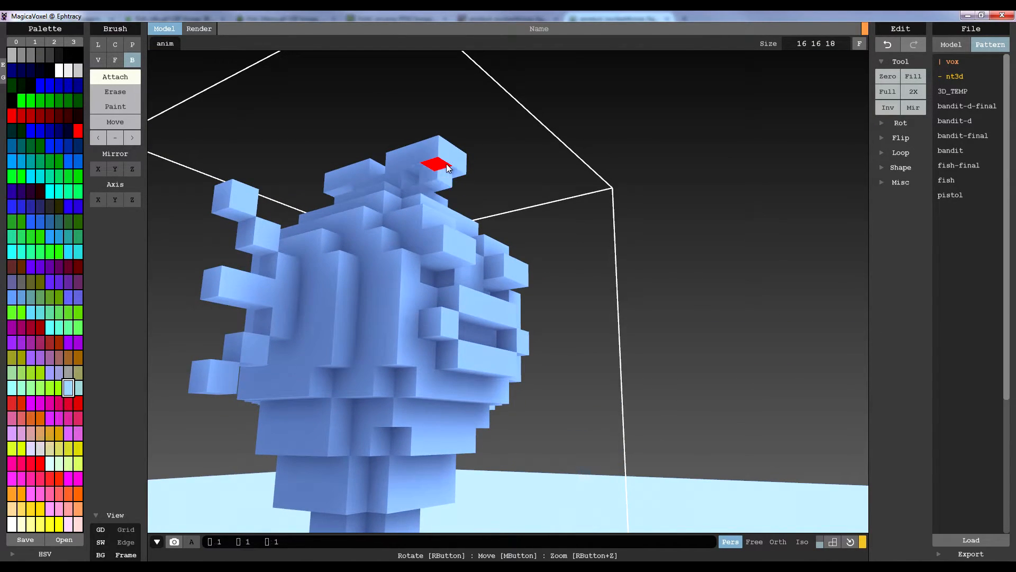
left_click_drag(450, 171, 458, 170)
right_click_drag(458, 170, 313, 181)
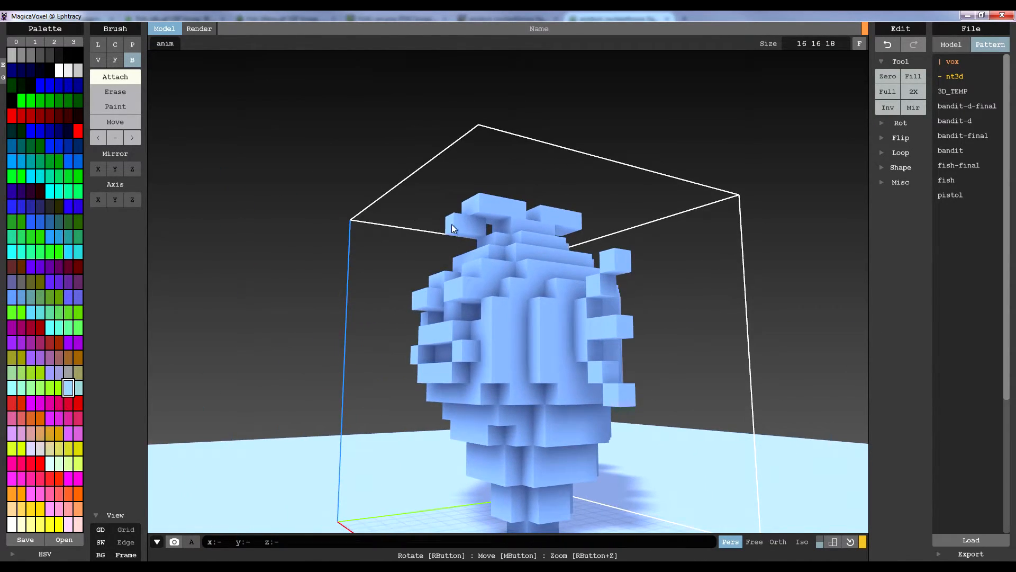
right_click_drag(466, 224, 608, 227)
scroll(608, 227, "up", 3)
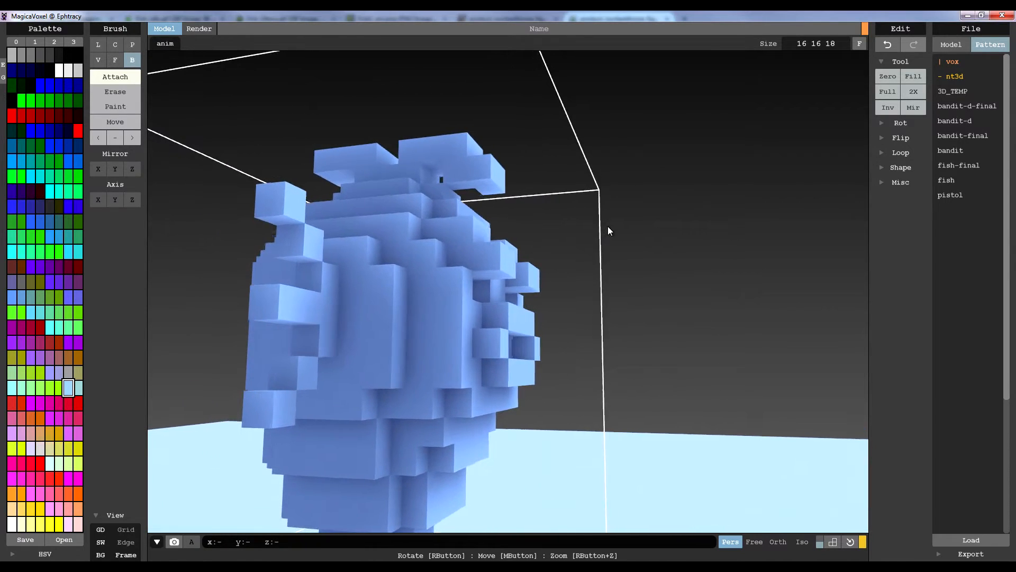
Erase the voxels under the crest's front spike, leaving only the tip hanging diagonally below its front end
left_click(135, 110)
left_click(135, 98)
right_click_drag(396, 182, 414, 225)
left_click(465, 195)
mouse_move(466, 196)
right_mouse_down()
mouse_move(555, 250)
mouse_move(532, 249)
right_mouse_up()
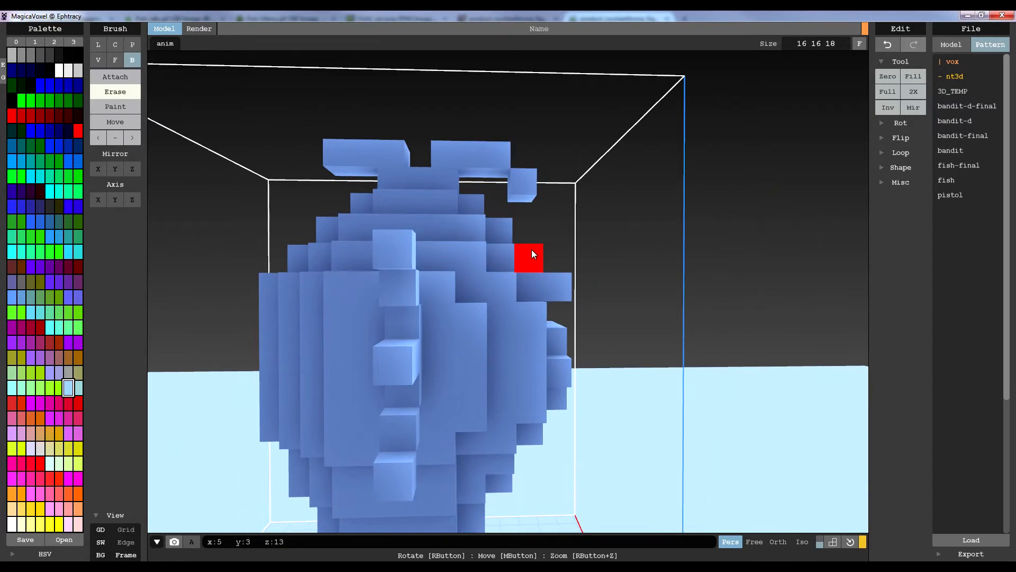
Attach two-voxel-wide blocks behind the crest, stepping down the back of the head
left_click(129, 83)
mouse_move(339, 190)
right_mouse_down()
mouse_move(480, 304)
mouse_move(466, 253)
mouse_move(555, 239)
right_mouse_up()
mouse_move(525, 209)
left_mouse_down()
mouse_move(541, 216)
mouse_move(514, 248)
left_mouse_up()
left_click(500, 278)
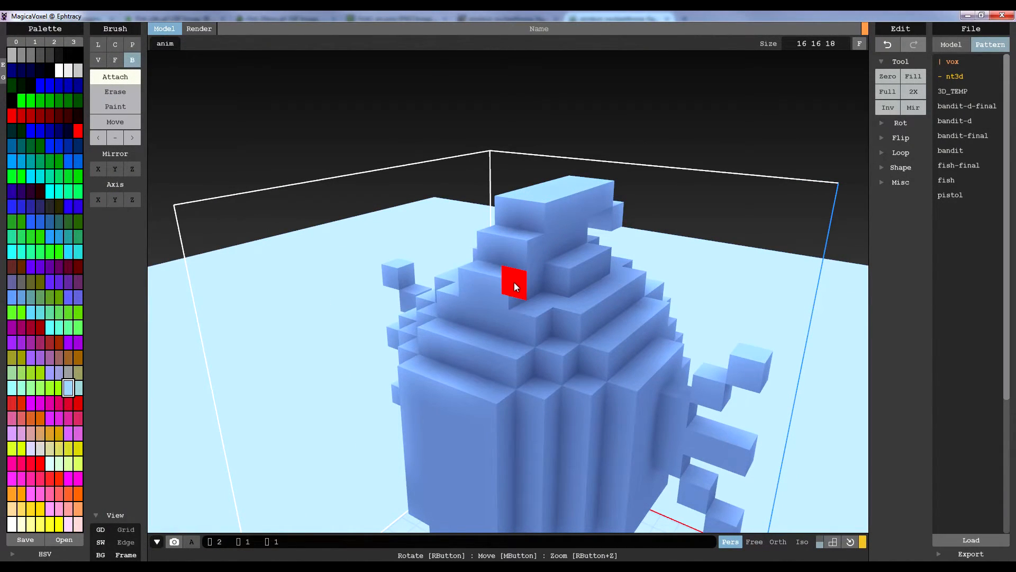
Attach another two-voxel-wide block at the lower rear end of the crest, extending it down the back of the head
left_click(472, 315)
right_click_drag(475, 359, 440, 336)
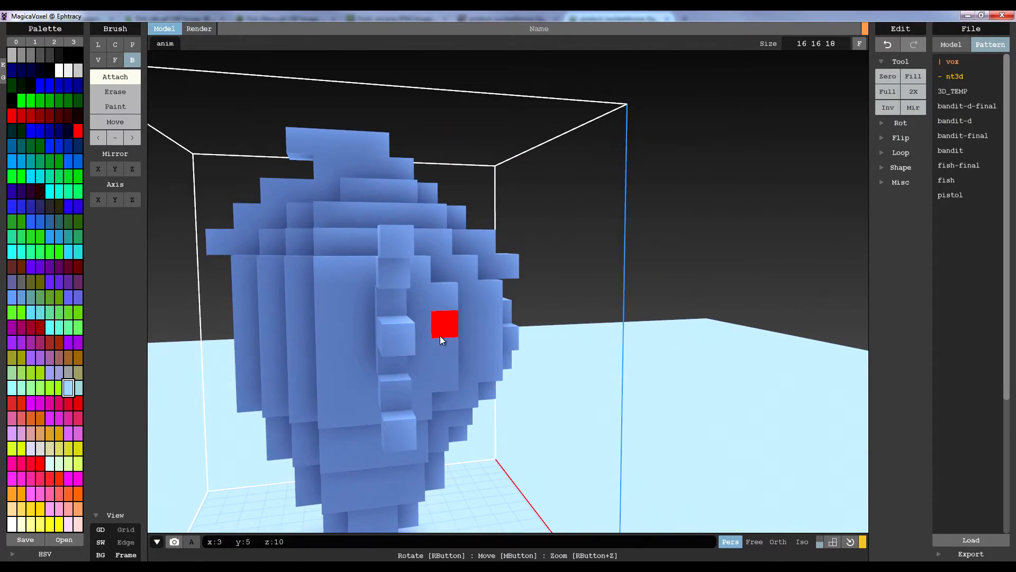
right_click_drag(370, 306, 424, 253)
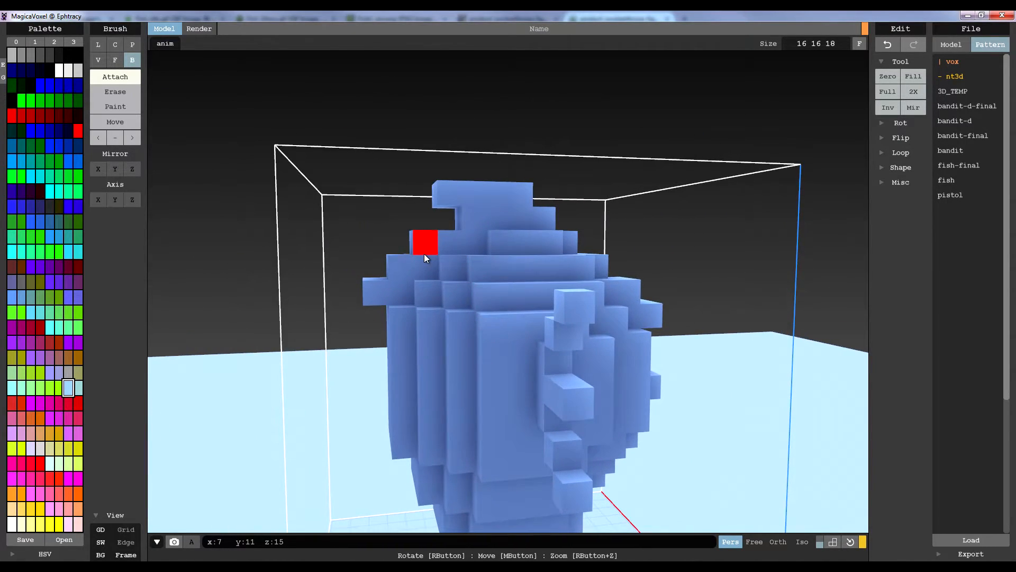
scroll(422, 253, "up", 3)
scroll(389, 239, "down", 3)
right_click_drag(510, 237, 470, 264)
mouse_move(401, 285)
left_mouse_down()
mouse_move(422, 278)
mouse_move(412, 252)
left_mouse_up()
right_click_drag(404, 223, 474, 230)
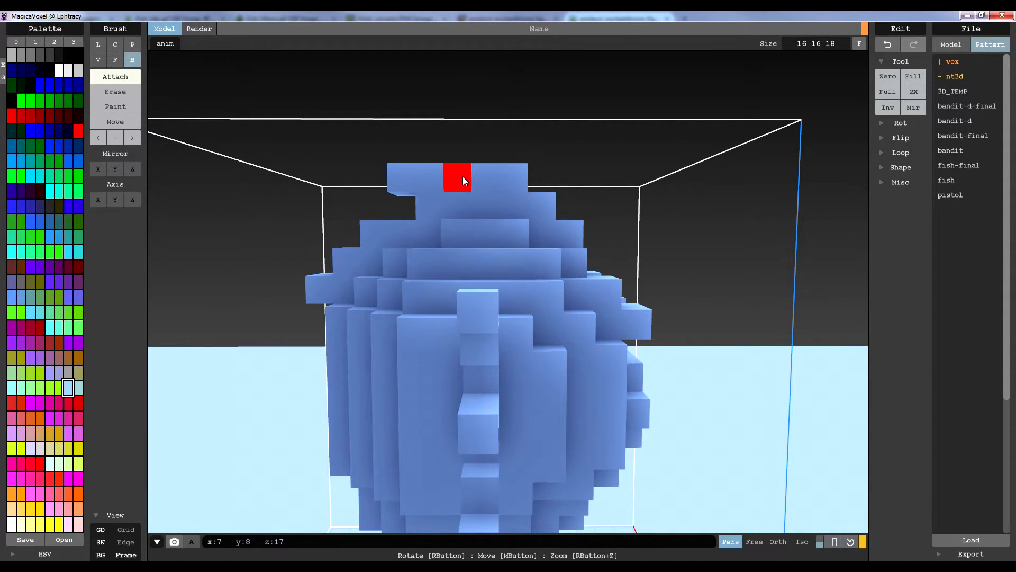
Check the crest's shape against the Fish idle sprite and the figurine photo in the browser
key("alt+Tab")
left_click(176, 19)
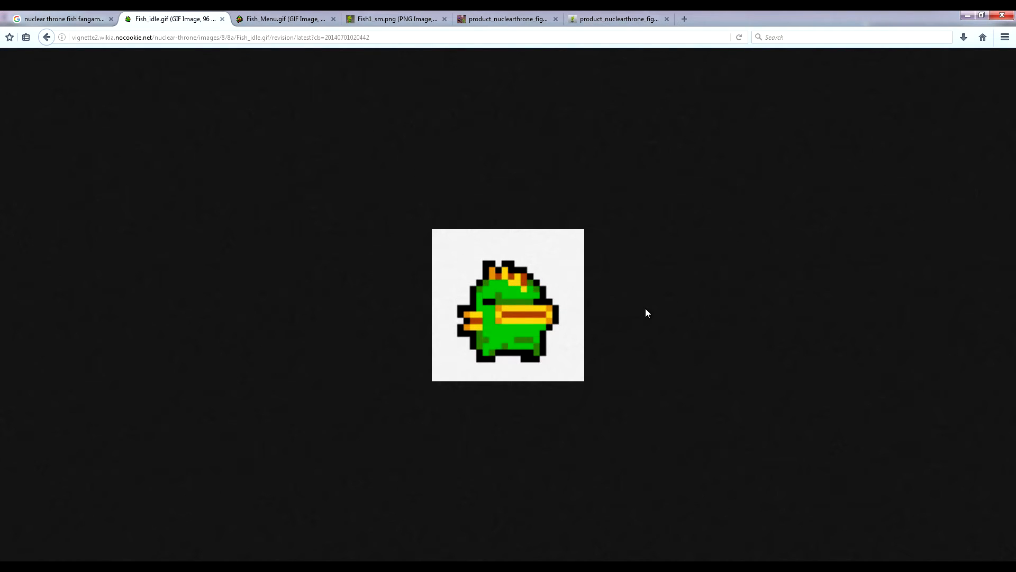
left_click(602, 12)
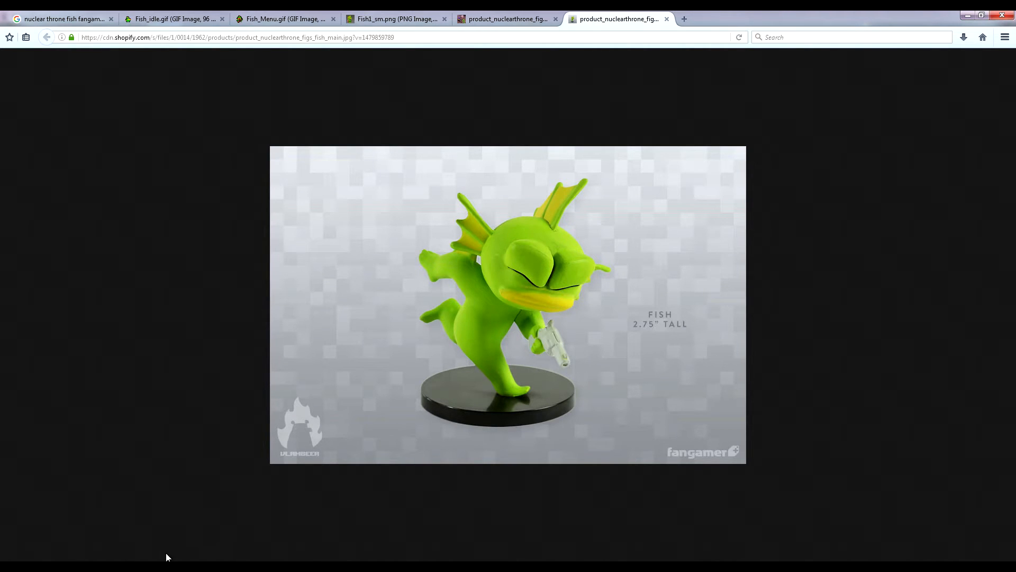
key("alt+Tab")
Try reshaping the voxels under the crest's rear overhang
mouse_move(478, 271)
right_mouse_down()
mouse_move(515, 272)
mouse_move(514, 281)
mouse_move(468, 278)
right_mouse_up()
mouse_move(482, 276)
right_mouse_down()
mouse_move(425, 301)
mouse_move(491, 297)
mouse_move(423, 295)
mouse_move(481, 272)
mouse_move(587, 287)
mouse_move(551, 297)
mouse_move(598, 288)
mouse_move(433, 211)
right_mouse_up()
key("ctrl+z")
left_click(433, 211)
left_click(457, 241)
Inspect the whole head model from the back, side and front in isometric projection
left_click_drag(468, 255, 521, 278)
mouse_move(521, 279)
right_mouse_down()
mouse_move(546, 268)
mouse_move(648, 297)
mouse_move(615, 300)
mouse_move(584, 334)
mouse_move(567, 315)
mouse_move(630, 318)
mouse_move(664, 370)
mouse_move(639, 357)
right_mouse_up()
scroll(616, 300, "down", 5)
right_click_drag(565, 296, 586, 321)
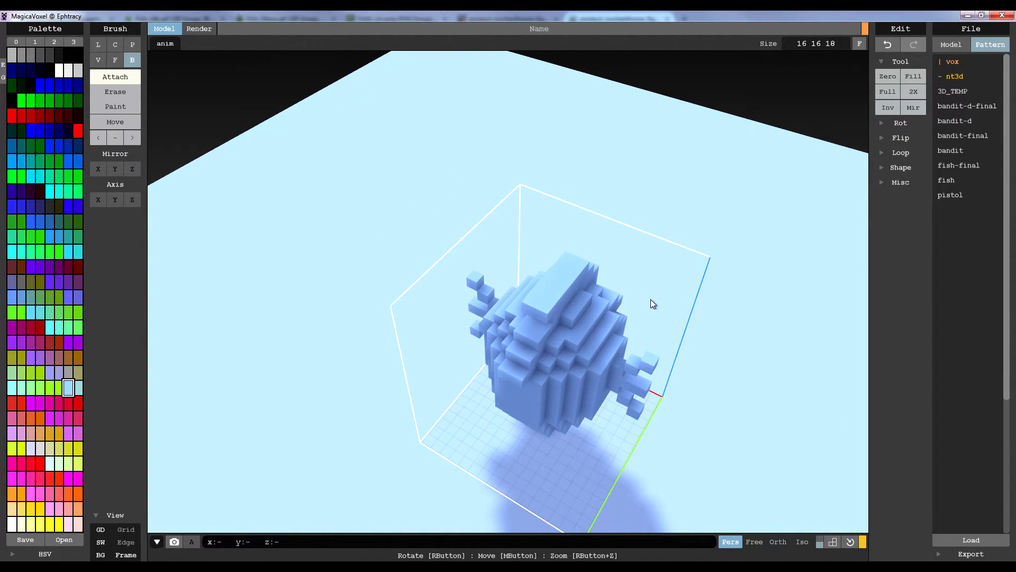
left_click(800, 542)
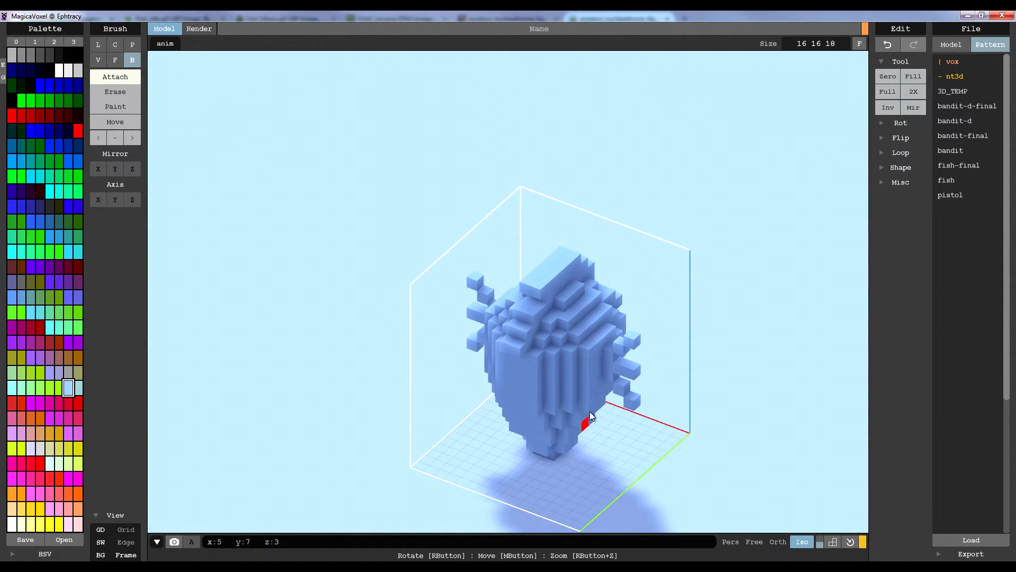
middle_click_drag(624, 424, 527, 331)
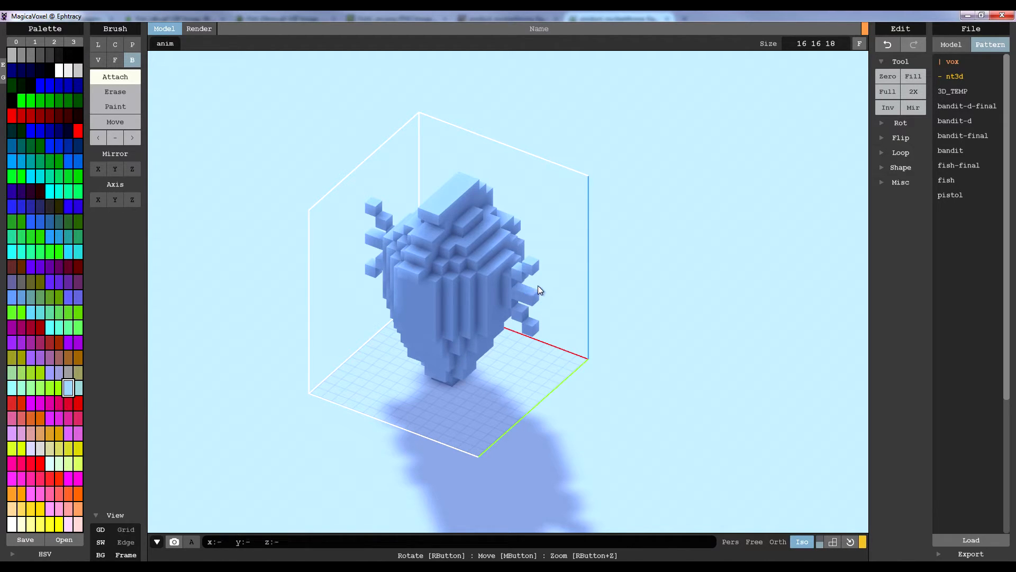
right_click_drag(539, 286, 669, 296)
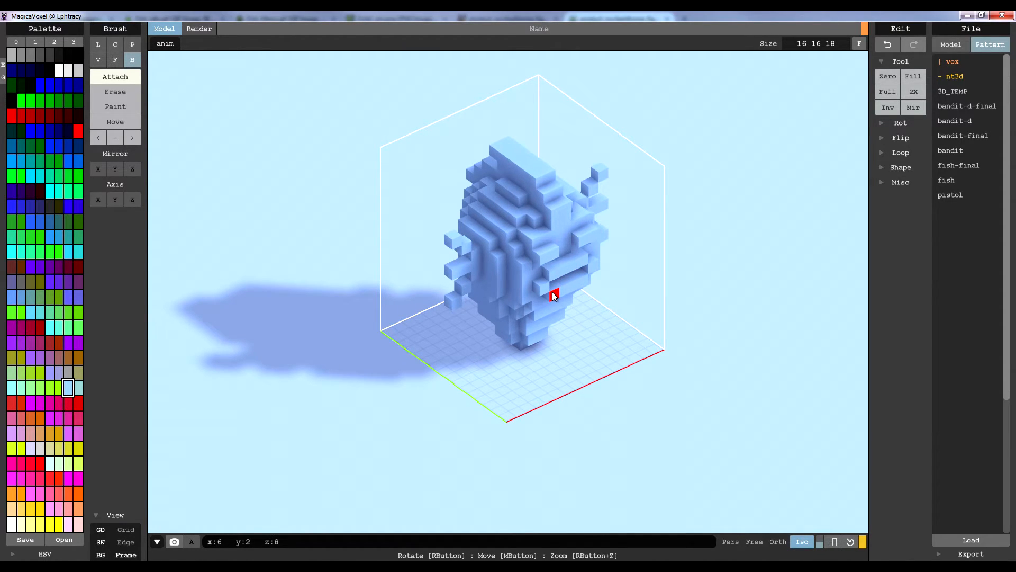
mouse_move(583, 281)
right_mouse_down()
mouse_move(551, 307)
mouse_move(630, 296)
mouse_move(560, 347)
mouse_move(704, 373)
mouse_move(485, 361)
right_mouse_up()
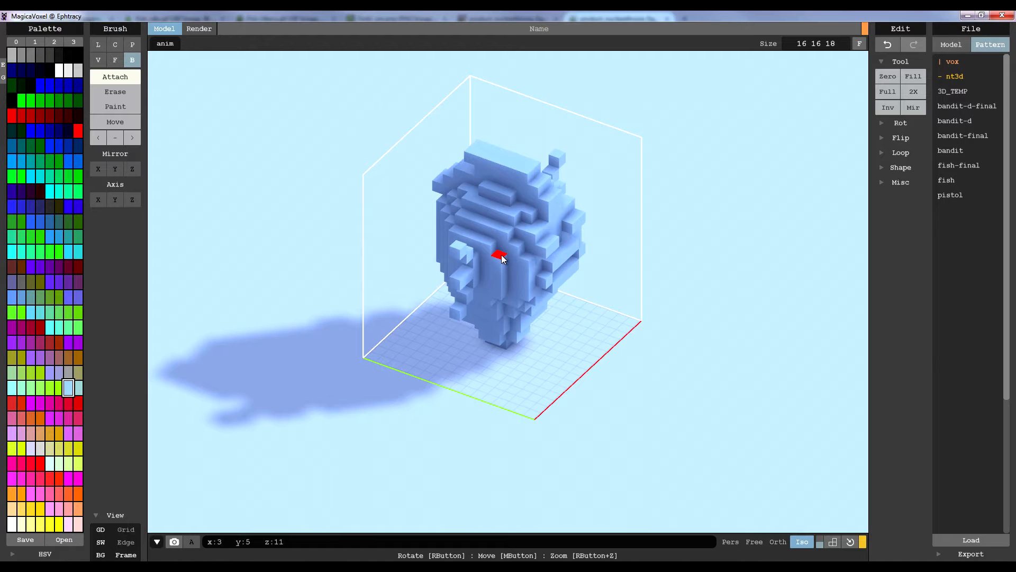
mouse_move(503, 259)
right_mouse_down()
mouse_move(663, 287)
mouse_move(484, 295)
mouse_move(581, 297)
mouse_move(330, 323)
right_mouse_up()
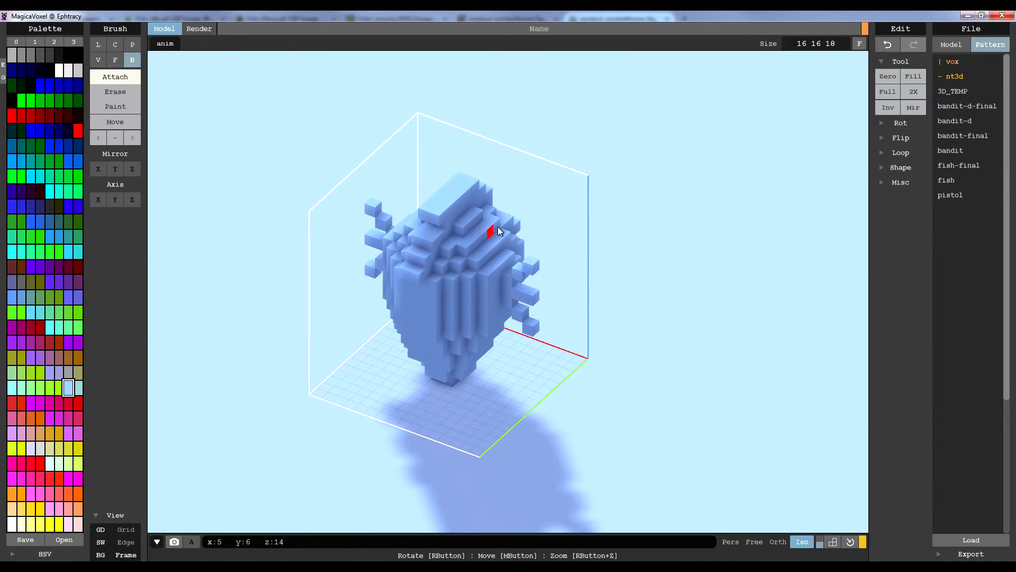
mouse_move(630, 333)
right_mouse_down()
mouse_move(506, 348)
mouse_move(567, 347)
right_mouse_up()
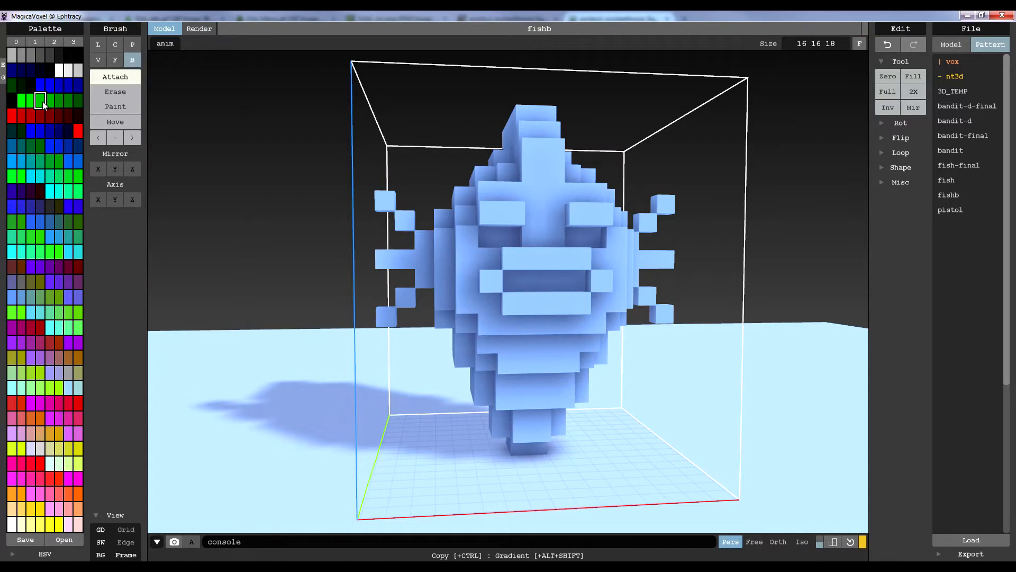
Paint the forehead and the stepped front faces around and below the mouth green, using the Face brush in Paint mode
left_click(111, 61)
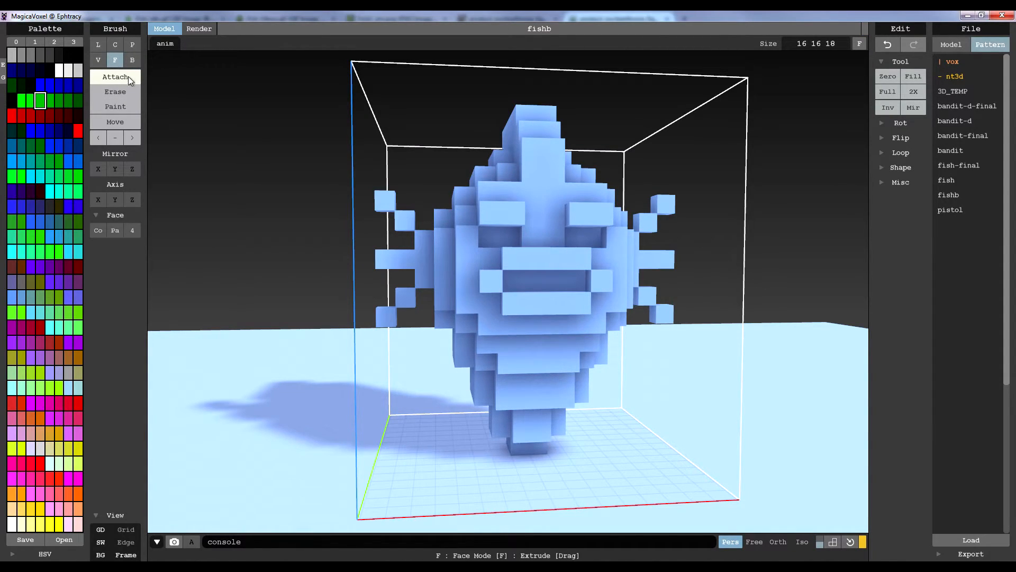
left_click(130, 105)
left_click(531, 195)
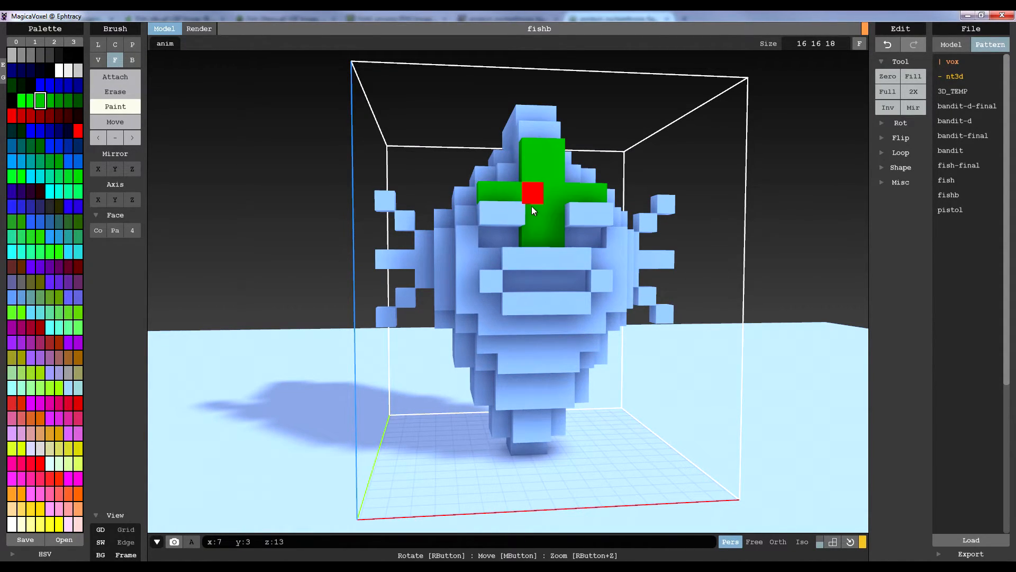
right_click_drag(530, 195, 534, 247)
left_click(516, 281)
left_click(529, 360)
left_click(526, 404)
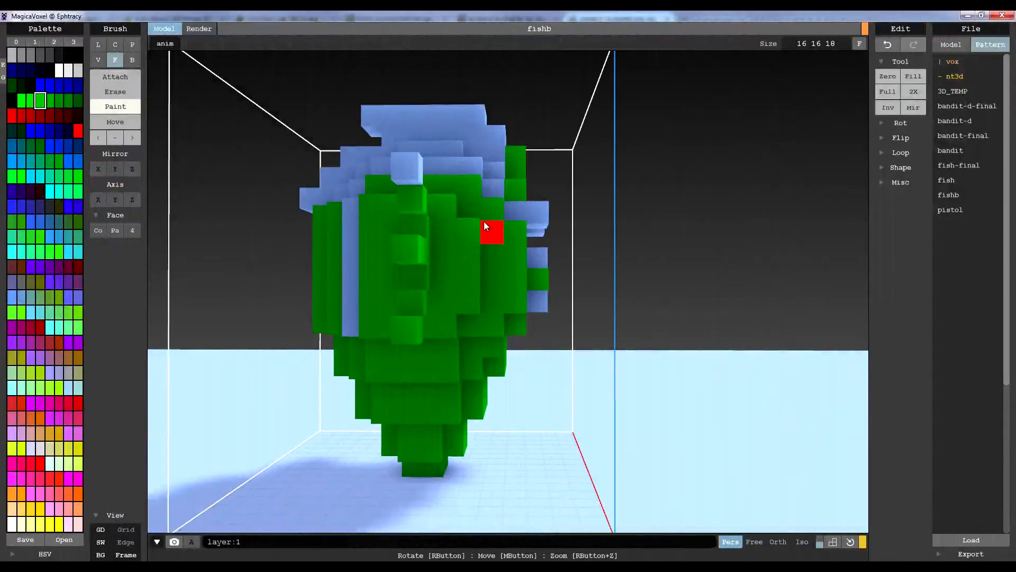
Paint the remaining faces on one side of the head green, including its back steps and the crest's side
left_click(407, 169)
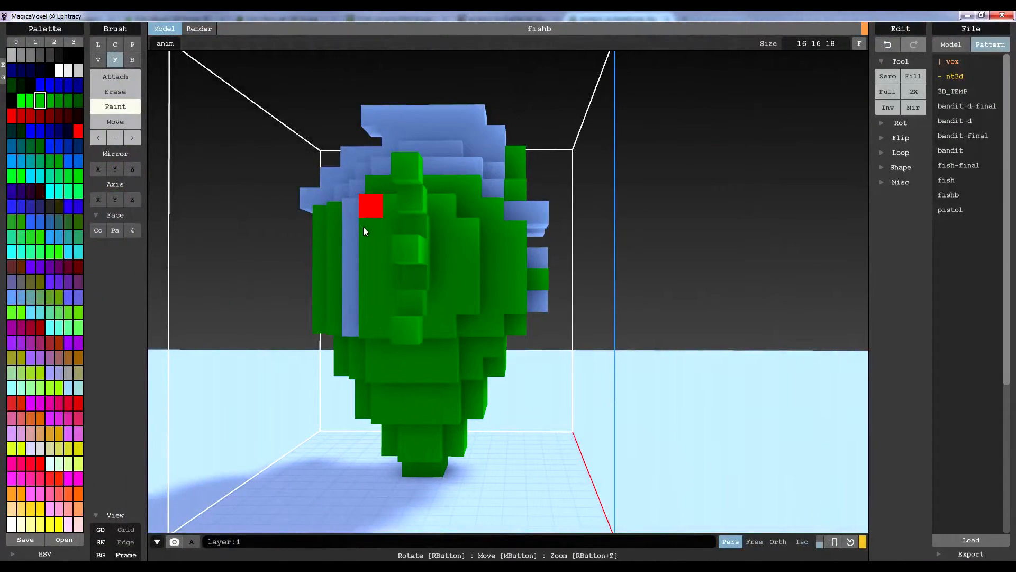
left_click(351, 238)
right_click_drag(395, 263, 429, 271)
left_click(407, 178)
right_click_drag(342, 199, 394, 255)
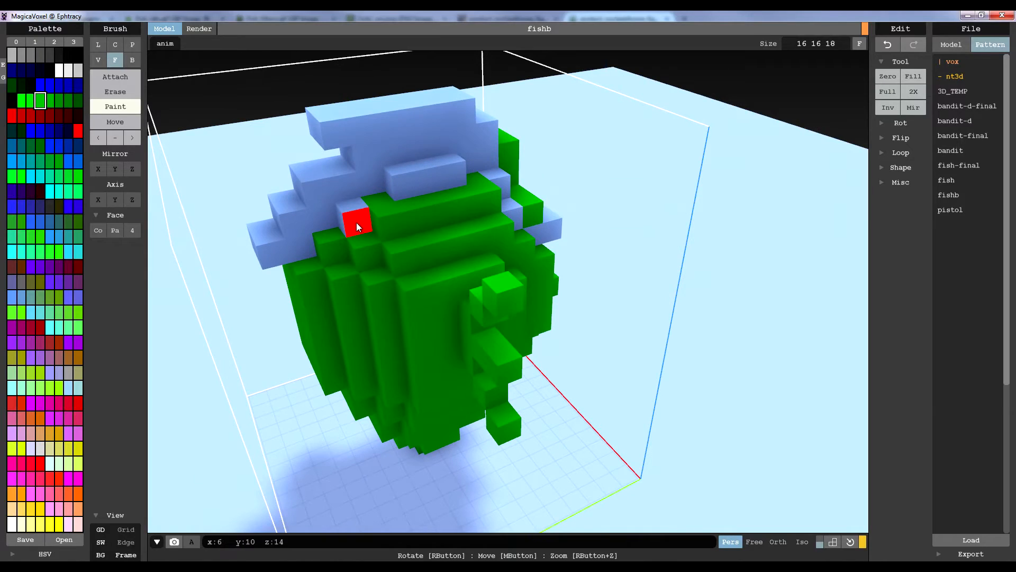
left_click(295, 229)
left_click(437, 194)
right_click_drag(438, 190, 434, 208)
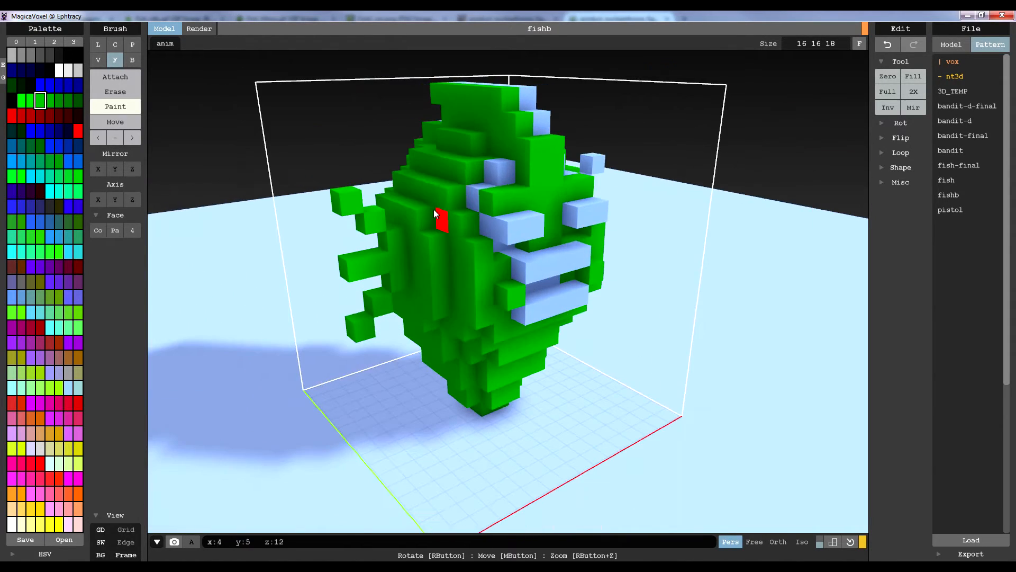
Paint the upper lip, lower lip and mouth interior green
left_click(531, 271)
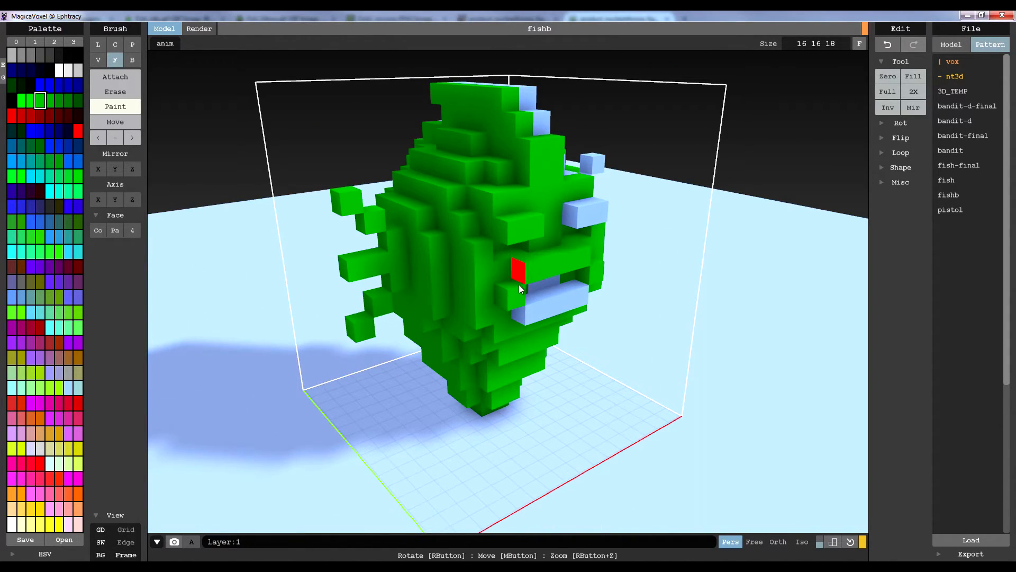
left_click(536, 307)
right_click_drag(554, 291, 520, 287)
left_click(527, 290)
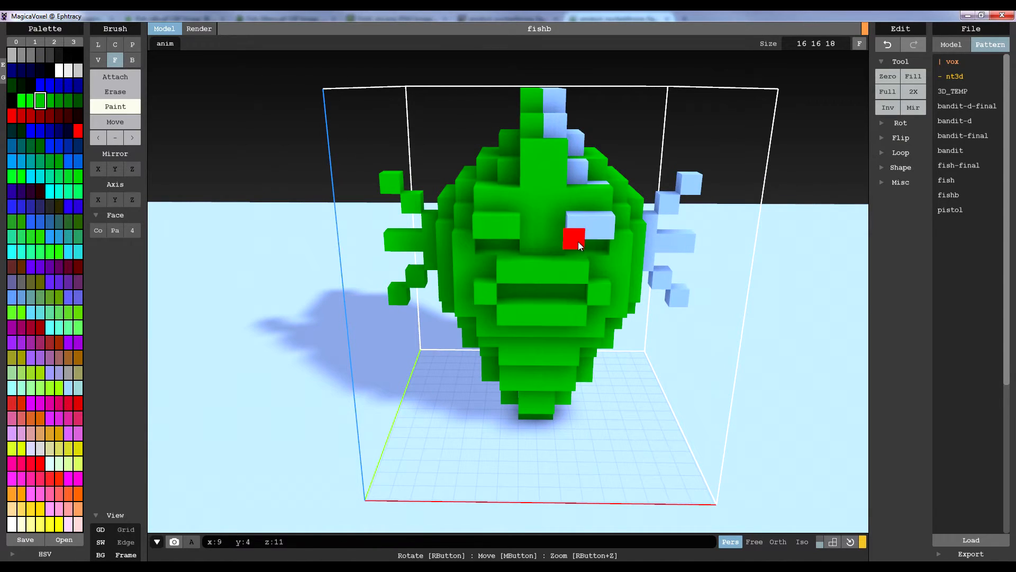
Paint the crest and the side fin's separate voxels green on the other side of the head
right_click_drag(616, 226, 458, 216)
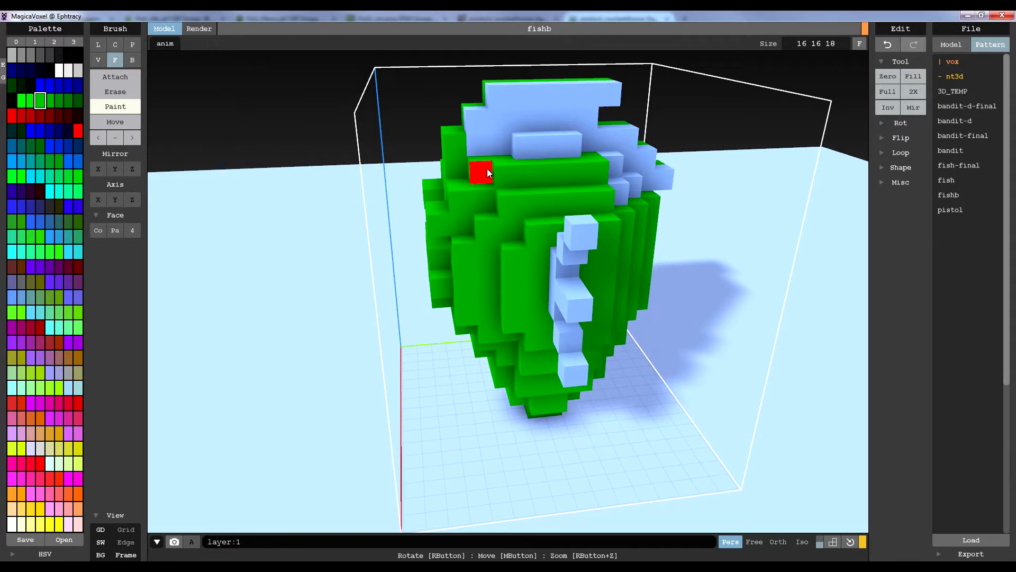
left_click(524, 151)
mouse_move(624, 179)
right_mouse_down()
mouse_move(600, 192)
mouse_move(618, 217)
mouse_move(483, 270)
mouse_move(606, 218)
right_mouse_up()
left_click(621, 258)
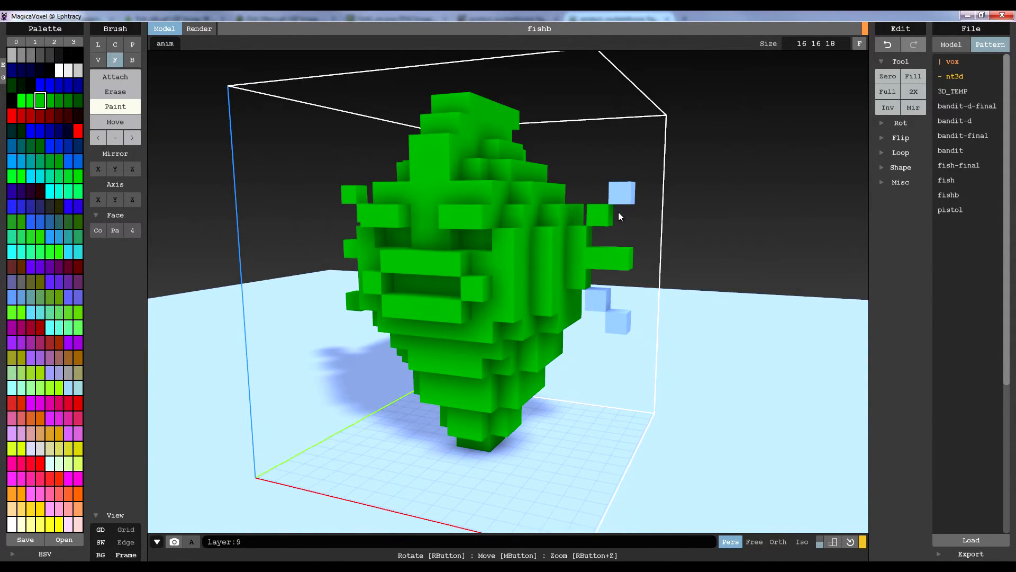
left_click(619, 195)
left_click(599, 300)
left_click(619, 321)
mouse_move(598, 300)
right_mouse_down()
mouse_move(435, 240)
mouse_move(548, 195)
mouse_move(556, 254)
mouse_move(446, 246)
mouse_move(413, 220)
right_mouse_up()
Paint the slots under the eye ridges black, and the lips and mouth corners yellow
mouse_move(486, 224)
right_mouse_down()
mouse_move(464, 227)
mouse_move(484, 218)
right_mouse_up()
mouse_move(471, 274)
right_mouse_down()
mouse_move(462, 267)
mouse_move(481, 279)
right_mouse_up()
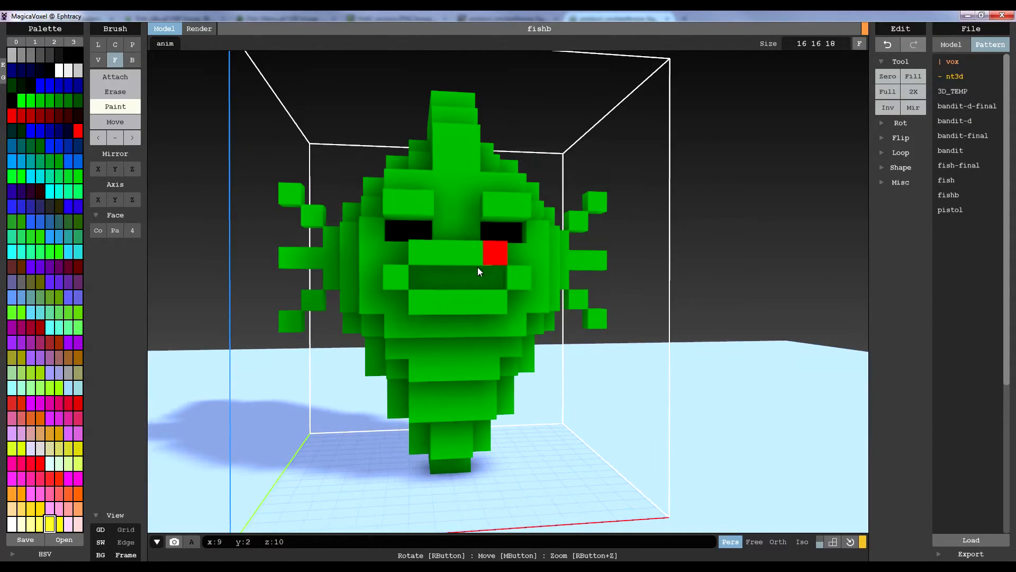
left_click(446, 265)
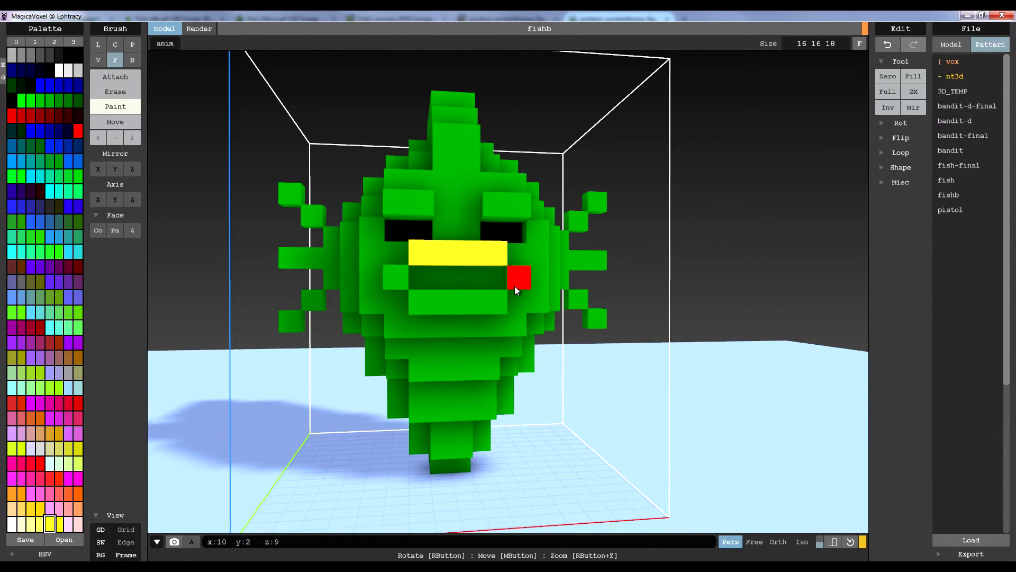
left_click(515, 286)
left_click(469, 303)
left_click(397, 276)
Paint both side fins yellow, following the sprite and figurine references
right_click_drag(405, 233, 427, 239)
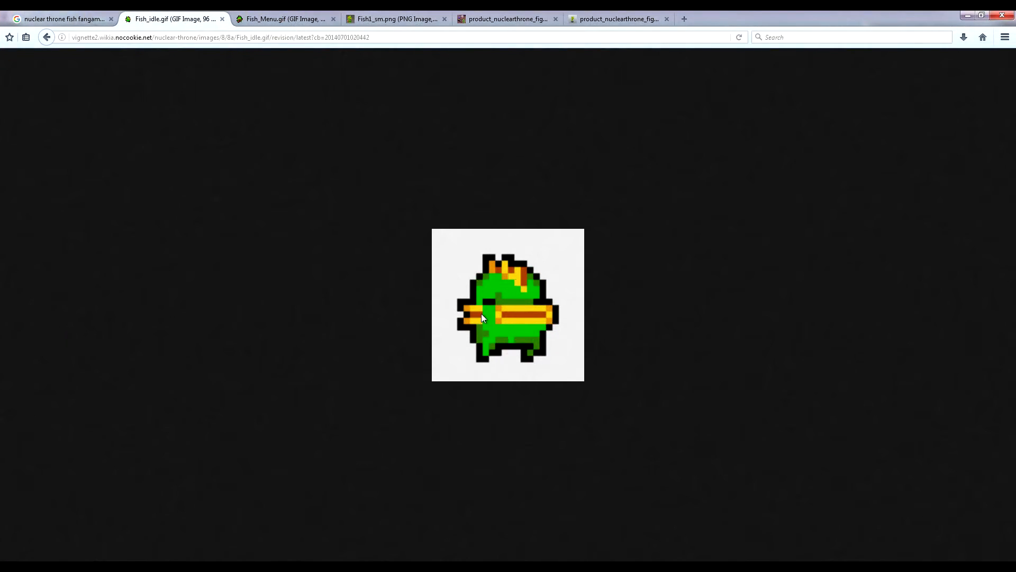
left_click(596, 20)
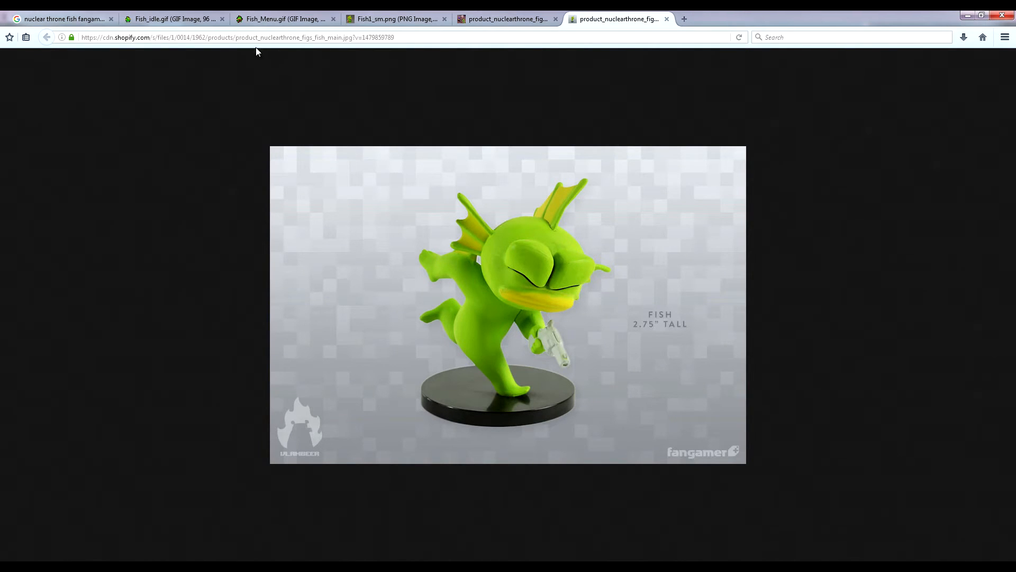
left_click(170, 19)
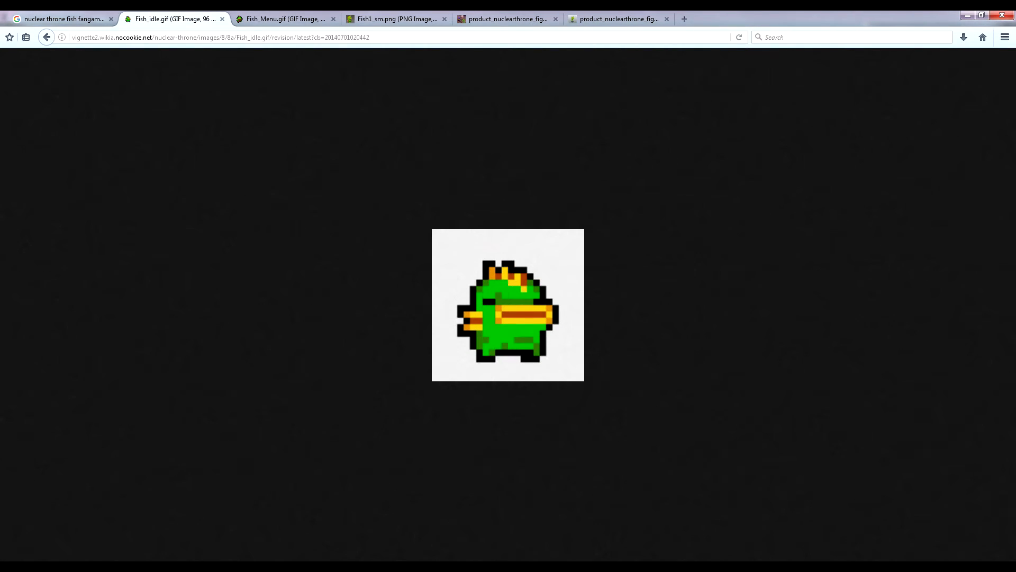
key("alt+Tab")
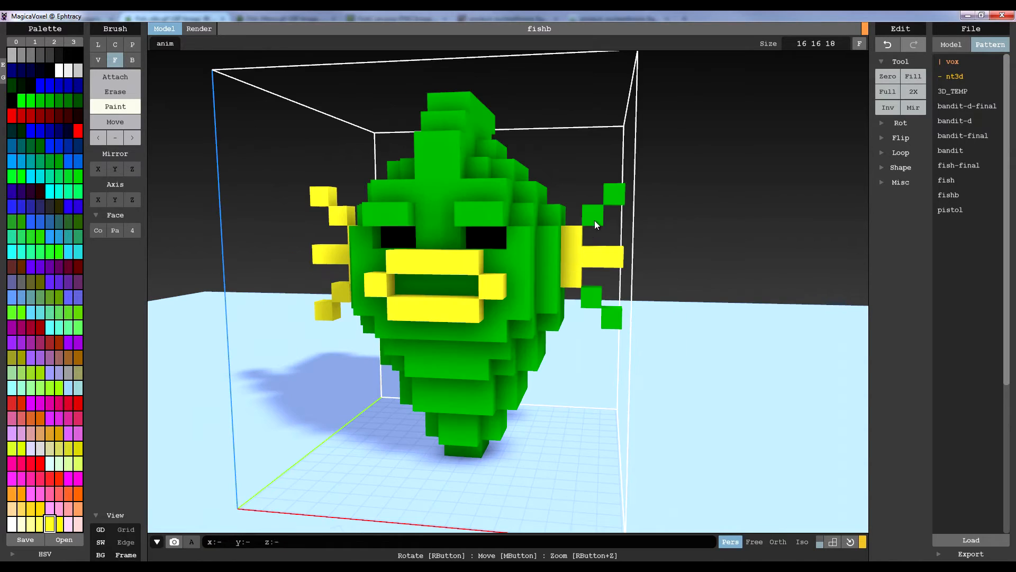
left_click(595, 219)
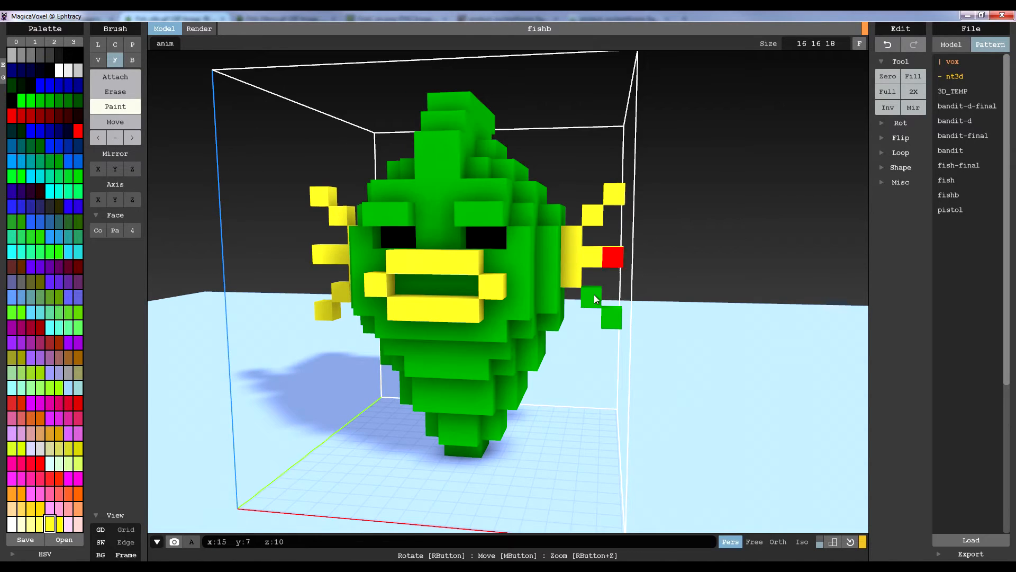
left_click(605, 313)
left_click(597, 295)
right_click_drag(475, 265, 557, 318)
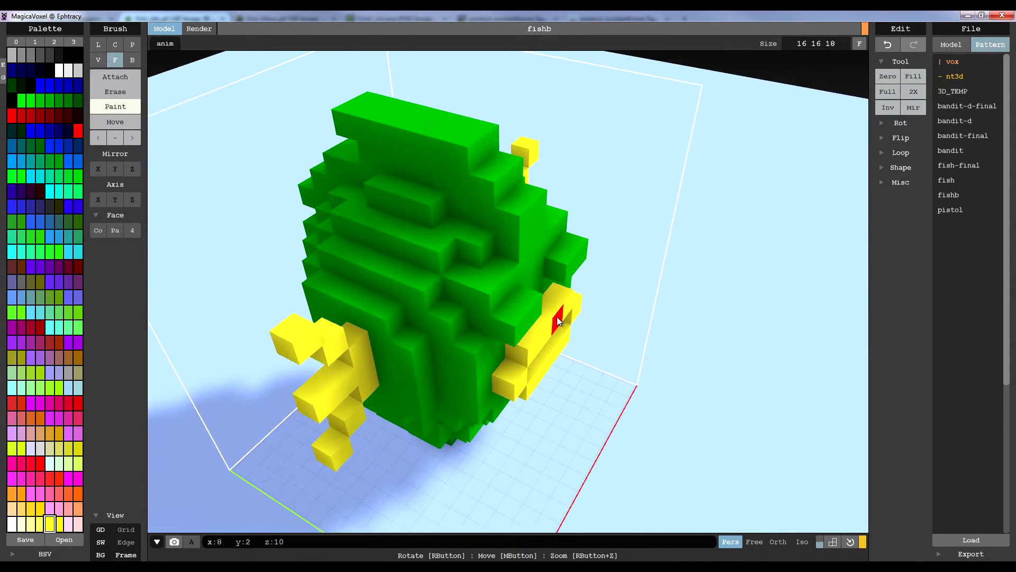
Paint the whole crest yellow from the front of the head down its back, using the Voxel brush in Paint mode
left_click(117, 77)
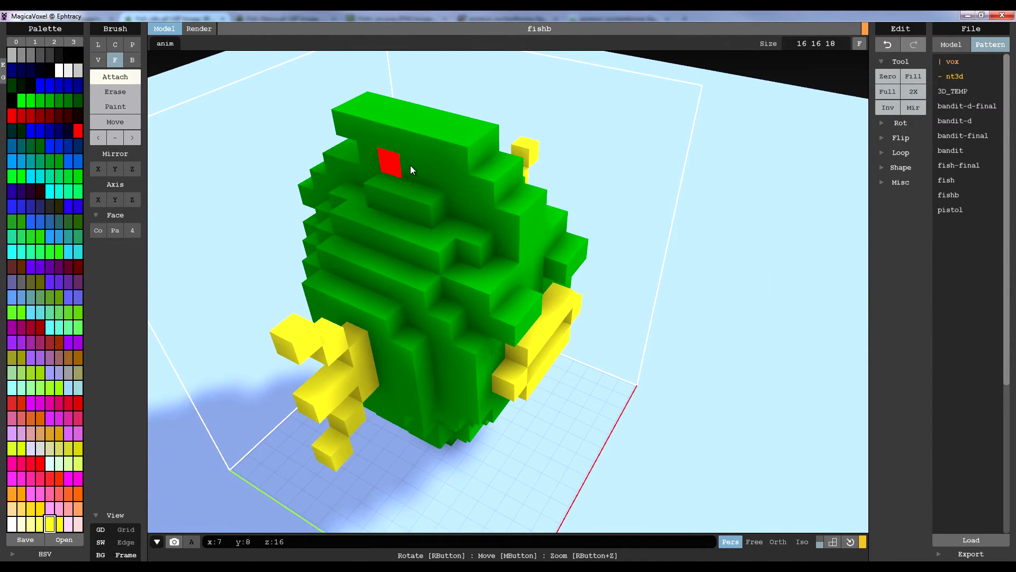
left_click(98, 59)
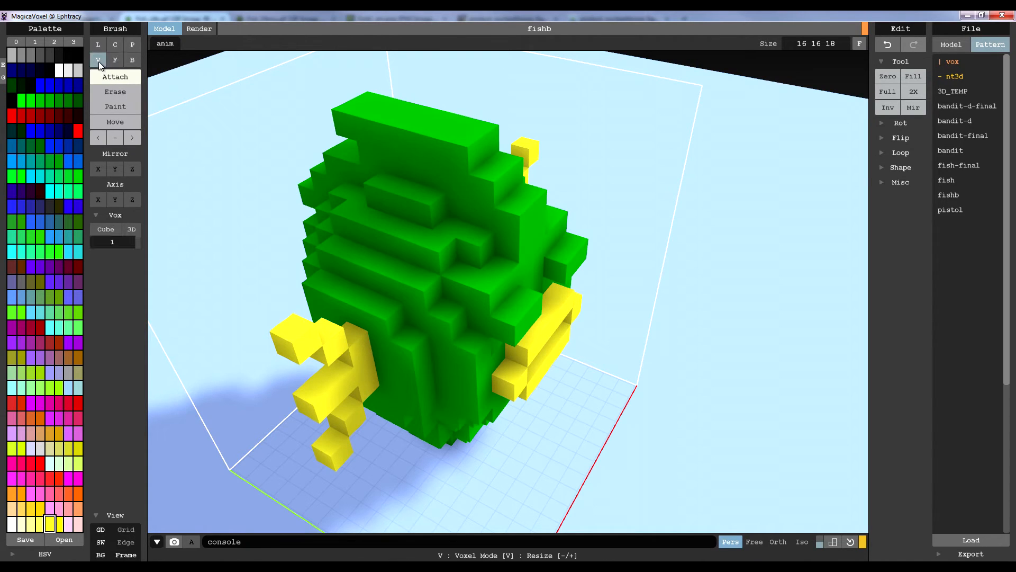
left_click(120, 103)
left_click_drag(368, 155, 477, 180)
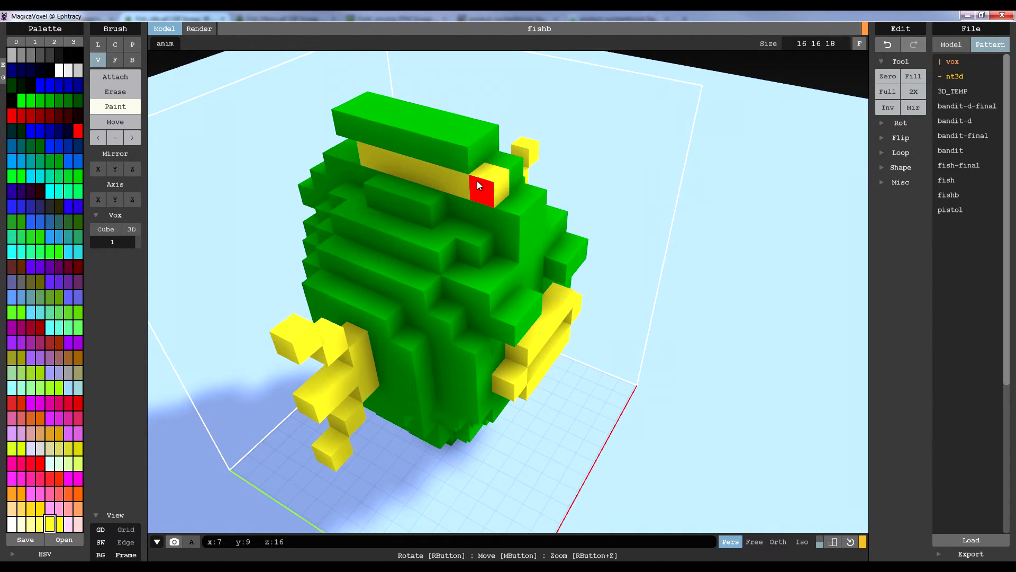
right_click_drag(501, 172, 478, 195)
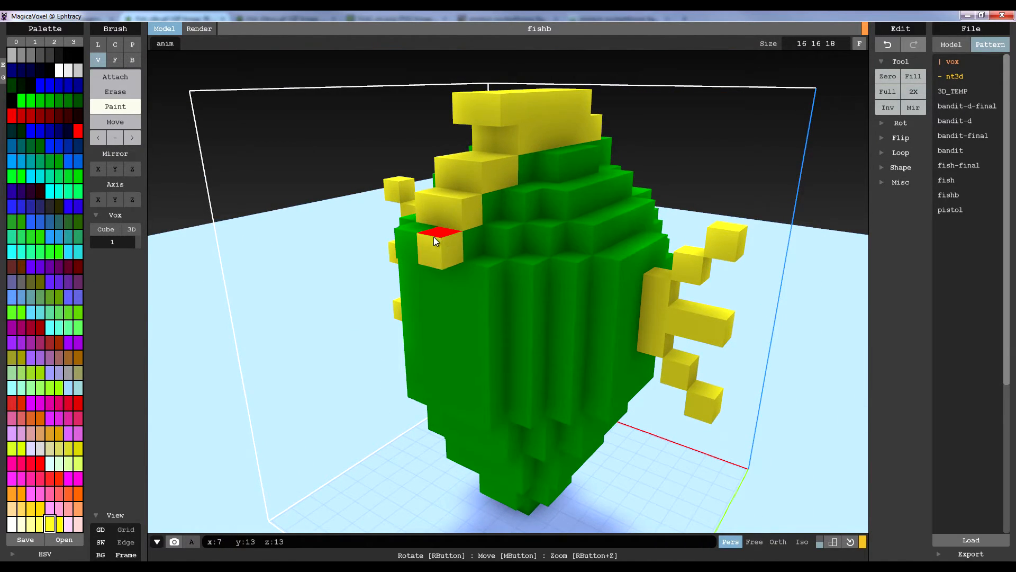
right_click_drag(415, 236, 544, 178)
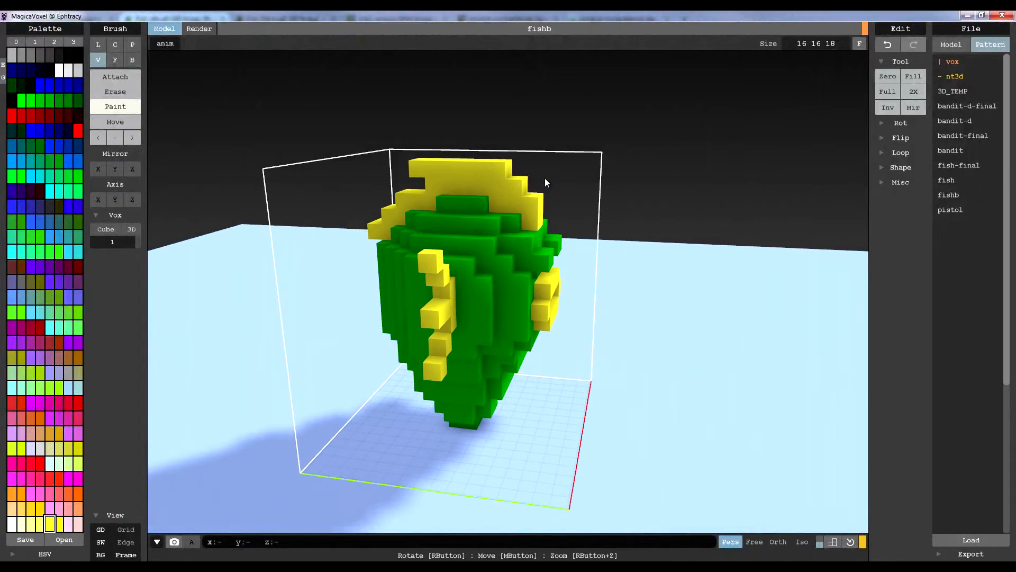
Inspect the painted head from several angles and distances in isometric projection
right_click_drag(520, 211, 481, 268)
scroll(481, 268, "up", 5)
left_click(802, 541)
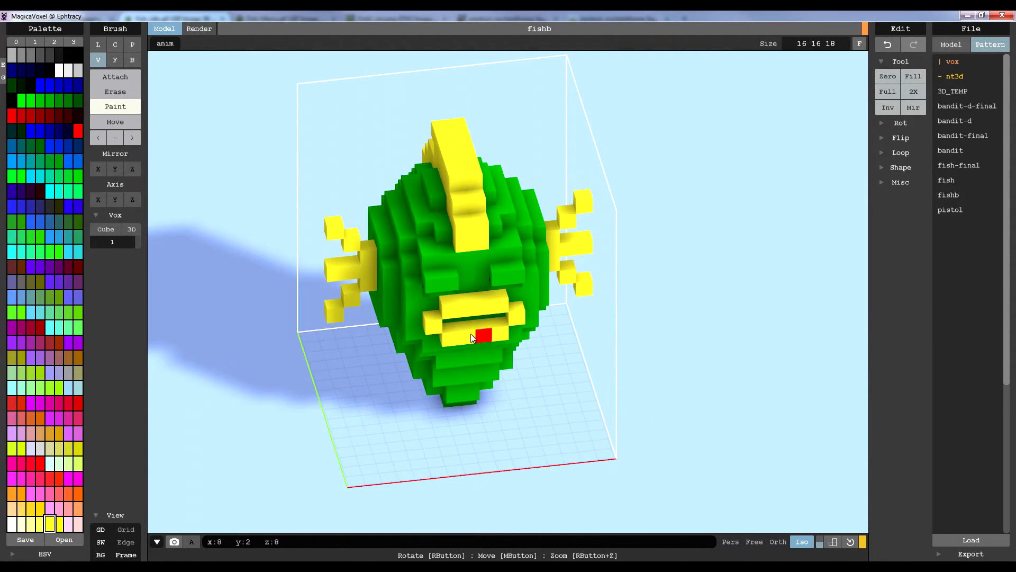
scroll(472, 335, "down", 3)
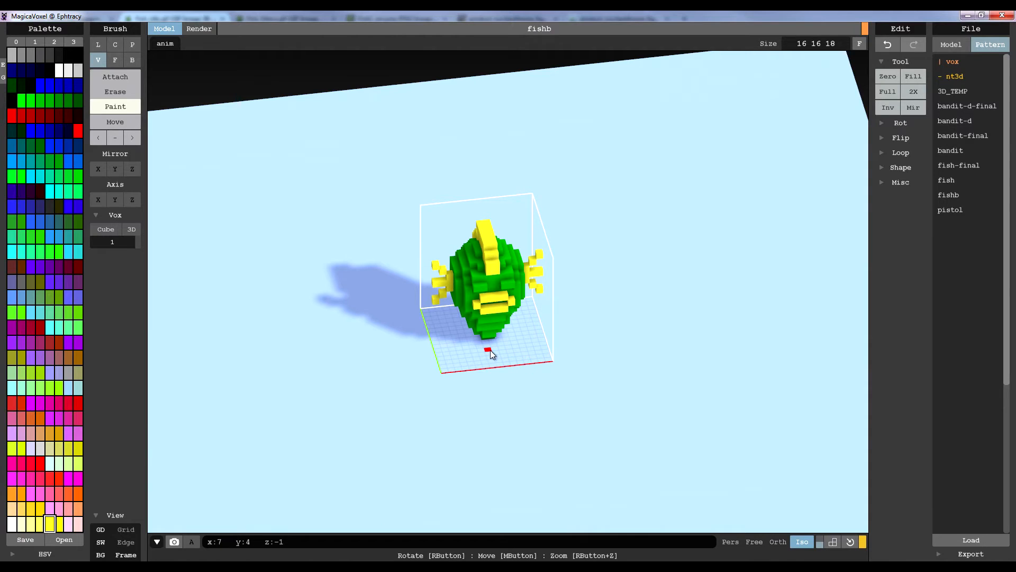
right_click_drag(474, 370, 581, 380)
middle_click_drag(516, 240, 519, 253)
right_click_drag(547, 352, 485, 300)
right_click_drag(599, 335, 508, 374)
scroll(612, 376, "up", 10)
scroll(590, 367, "down", 8)
scroll(590, 367, "up", 2)
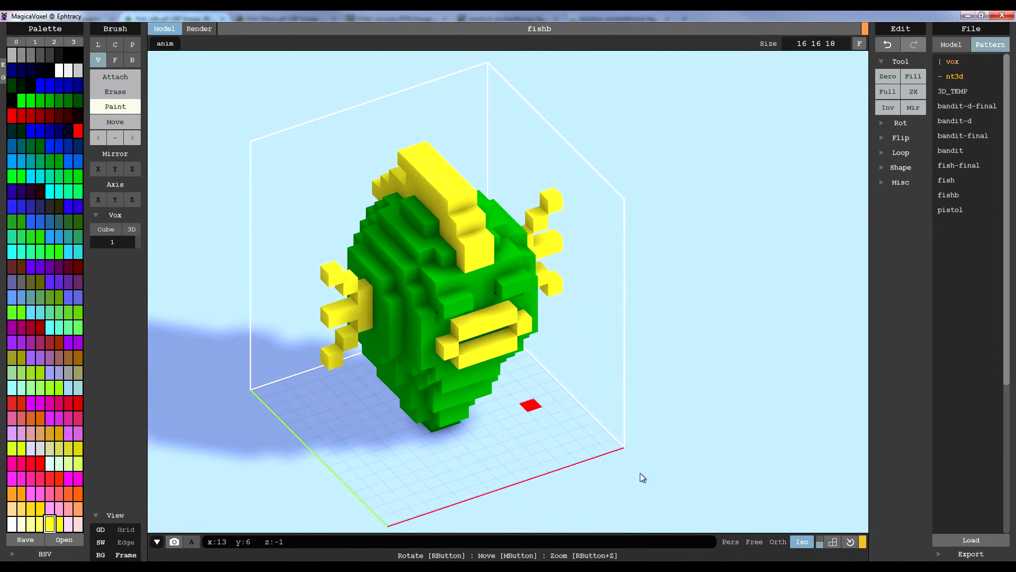
Fill the gaps between the side fins' spines with attached yellow voxels in perspective projection, and paint the spines green
left_click(730, 542)
right_click_drag(450, 318, 468, 330)
scroll(446, 304, "up", 2)
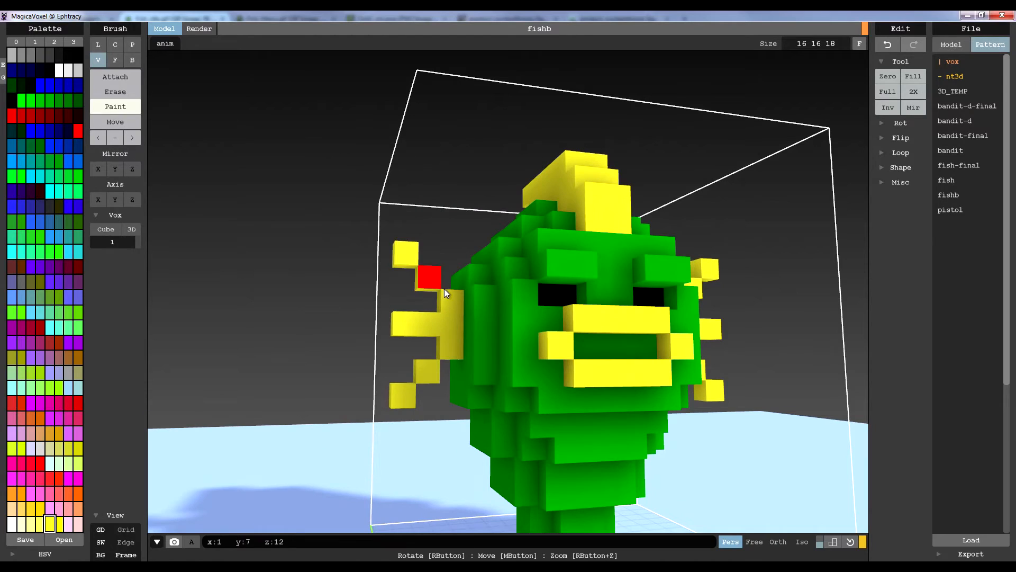
right_click_drag(420, 266, 482, 321)
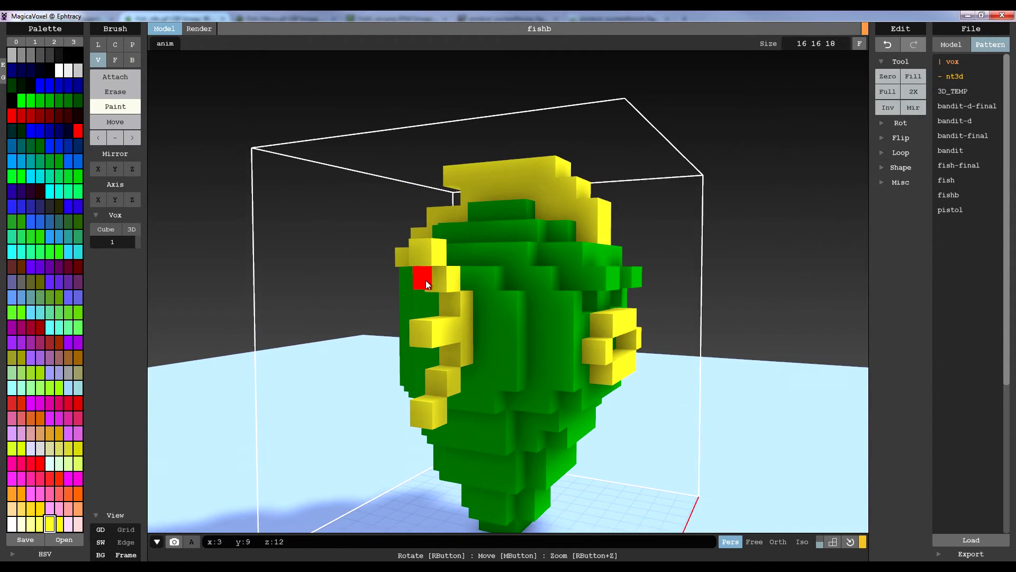
right_click_drag(425, 281, 357, 273)
scroll(371, 275, "up", 3)
middle_click_drag(378, 274, 446, 248)
right_click_drag(446, 248, 479, 251)
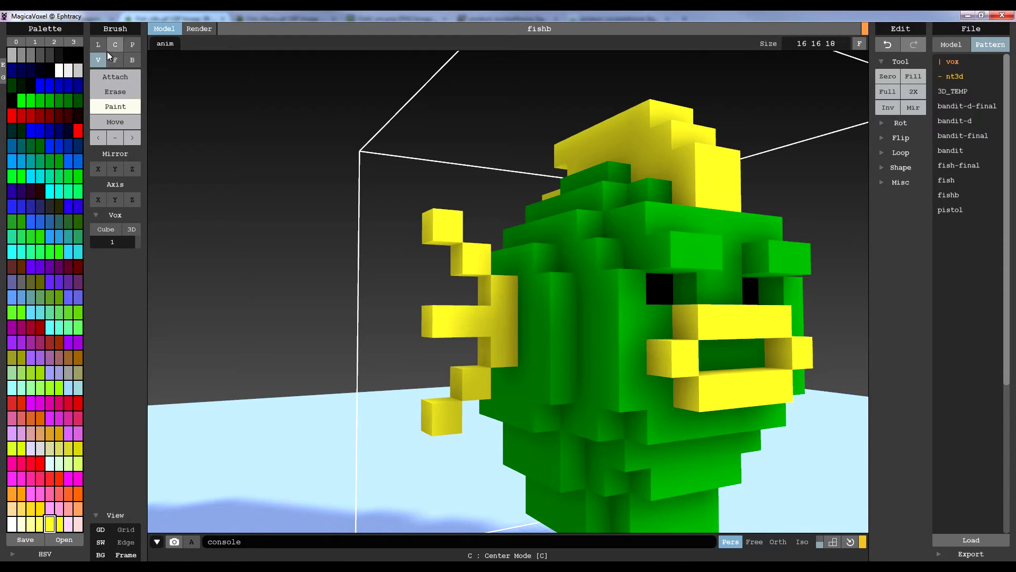
left_click(115, 76)
mouse_move(330, 266)
right_mouse_down()
mouse_move(469, 268)
mouse_move(484, 295)
right_mouse_up()
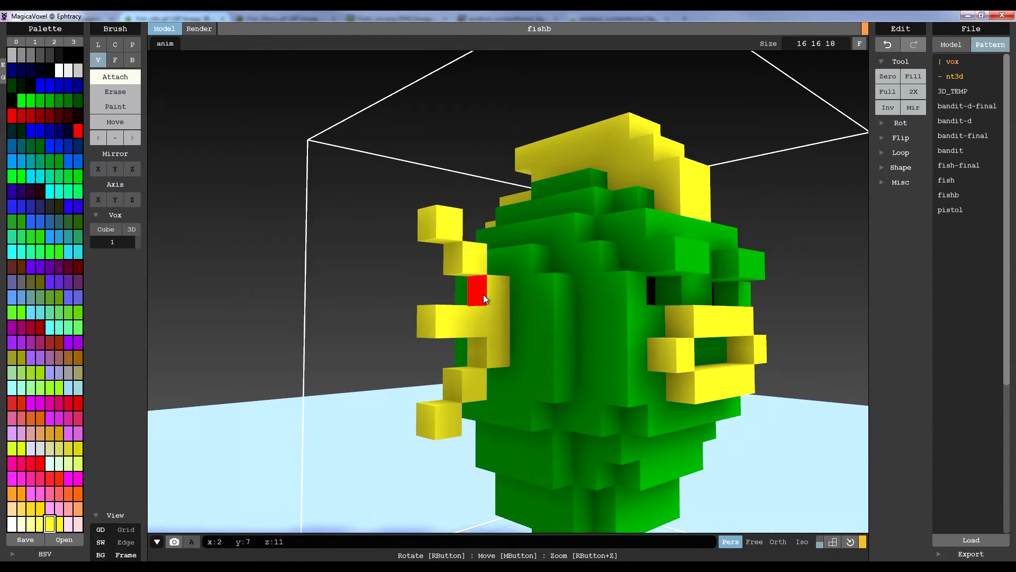
left_click(443, 268)
right_click_drag(560, 373, 678, 204)
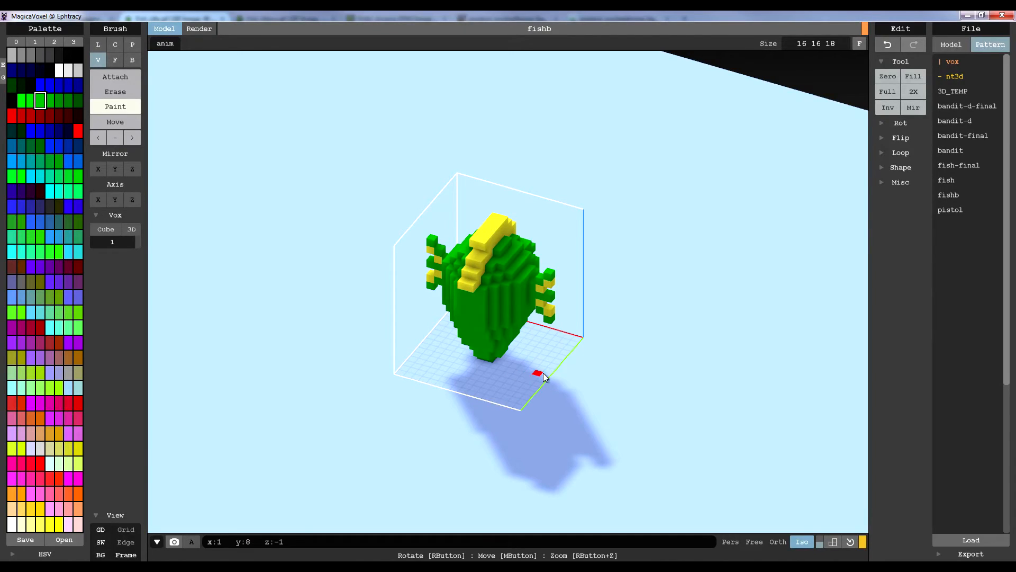
Examine the two-coloured fins and the crest from the front, back and sides of the head in isometric projection
right_click_drag(538, 342, 427, 376)
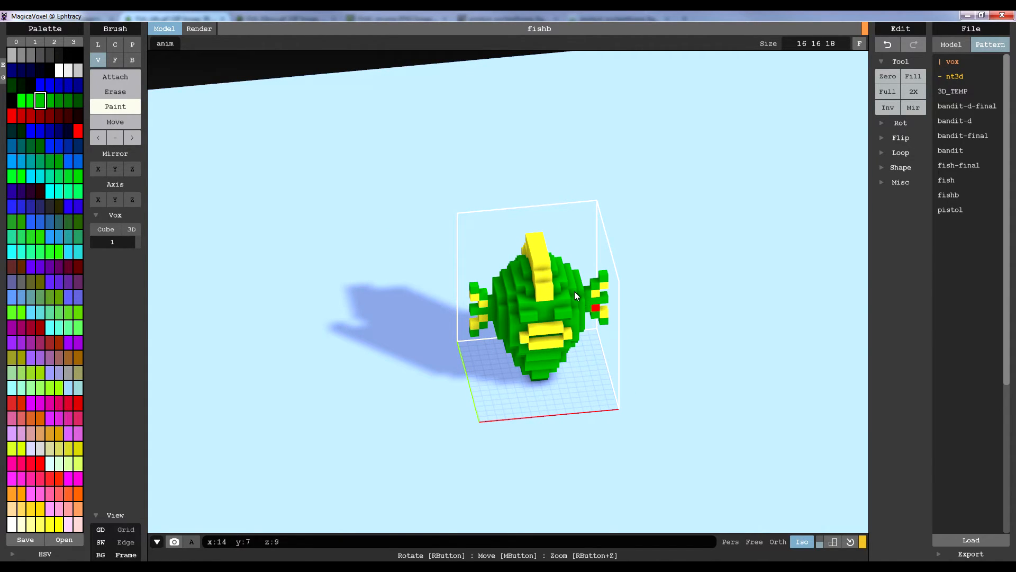
right_click_drag(484, 294, 620, 301)
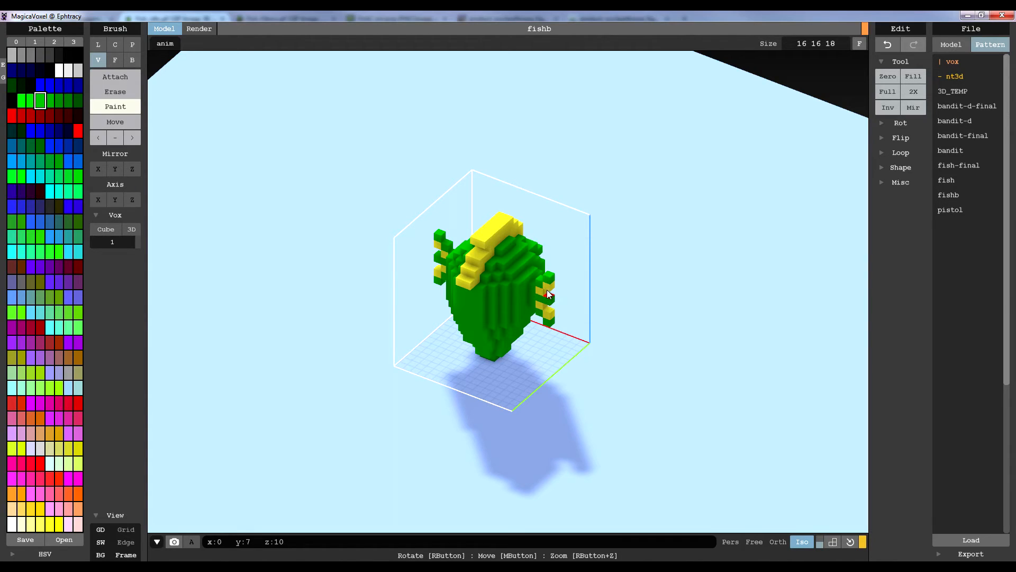
right_click_drag(568, 310, 540, 319)
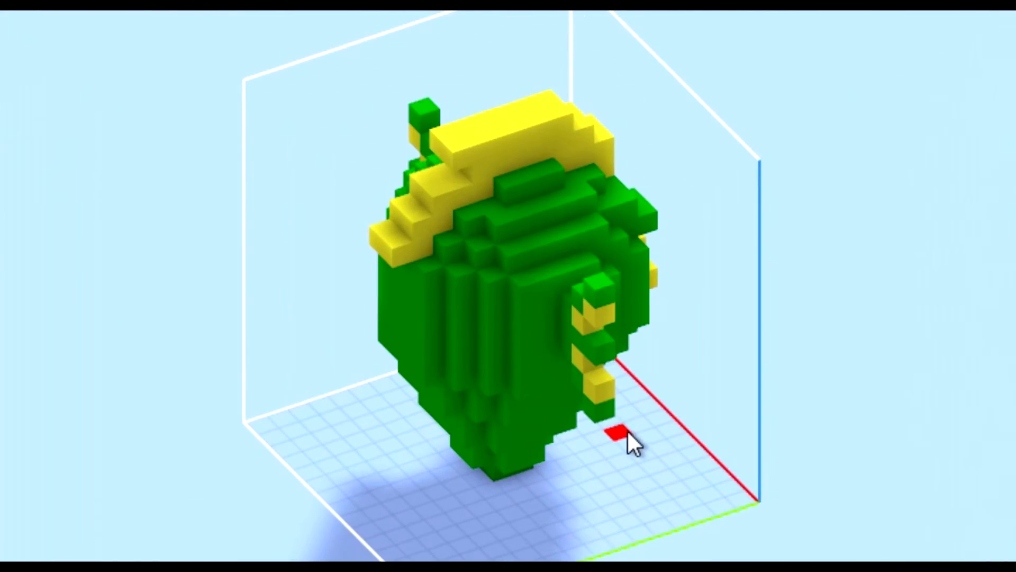
right_click_drag(589, 403, 538, 421)
right_click_drag(590, 382, 424, 419)
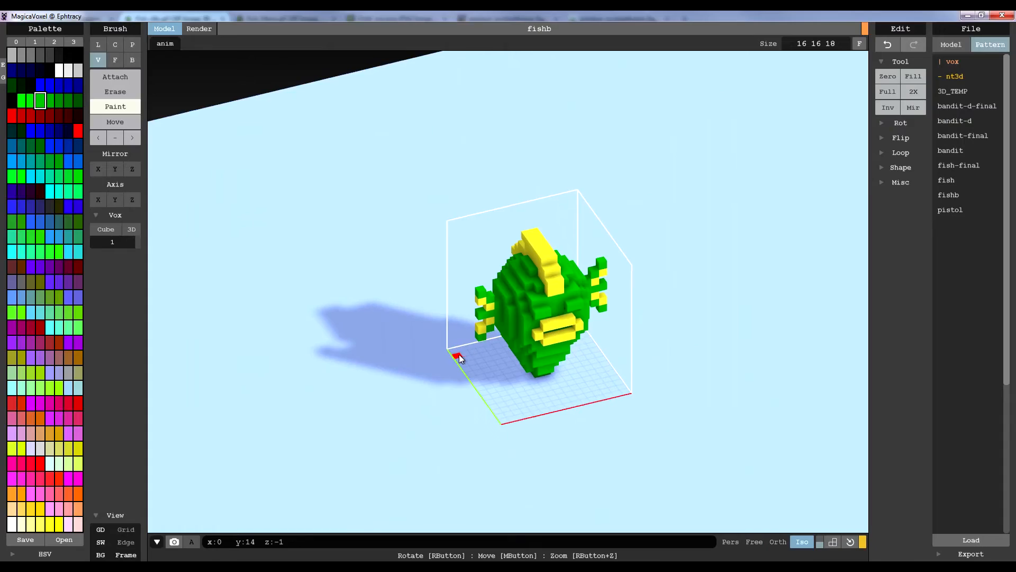
right_click_drag(460, 359, 452, 359)
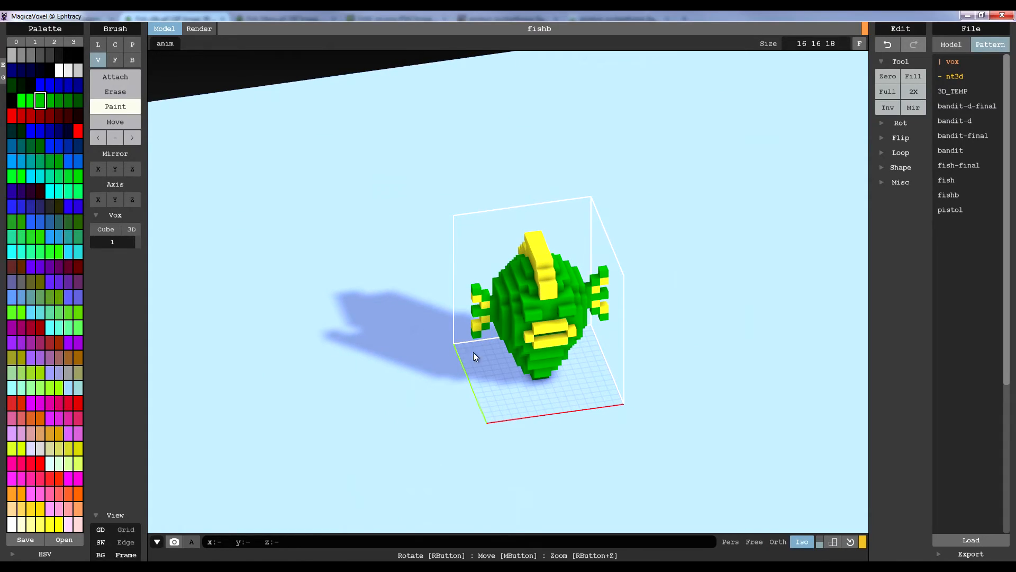
Check the coloured head in perspective projection, looking closely at the face, side fins and crest profile
left_click(729, 542)
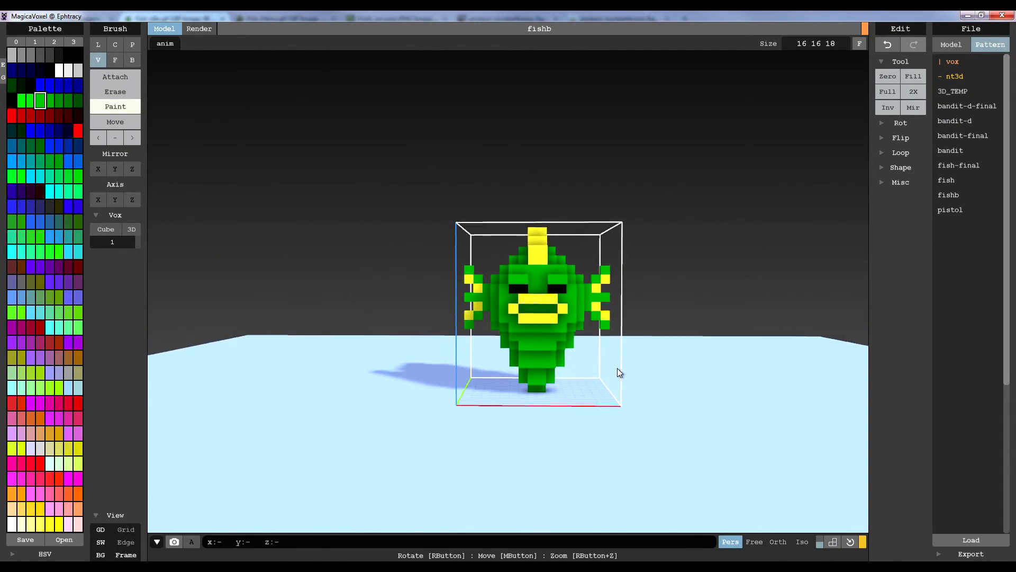
scroll(614, 365, "up", 5)
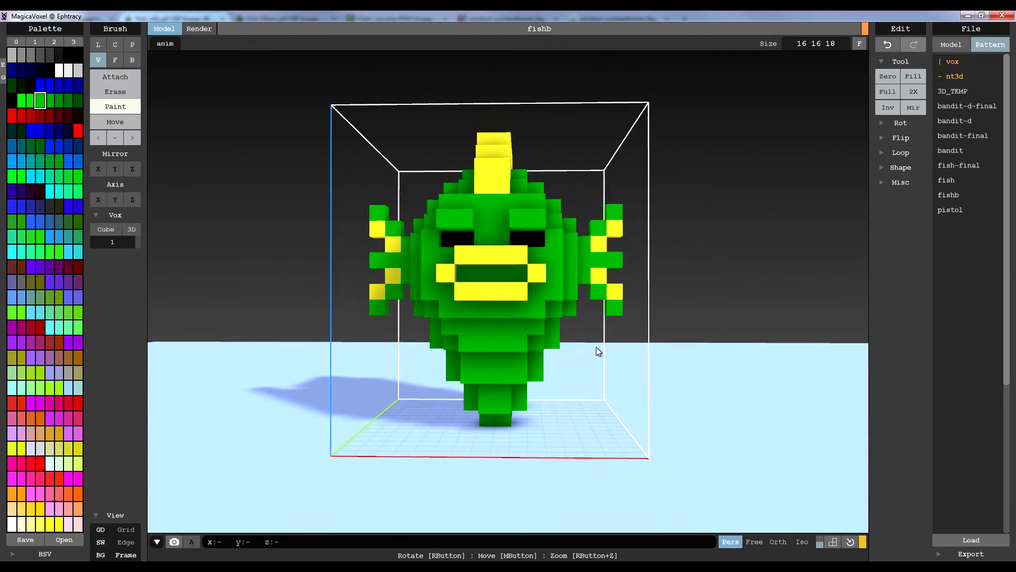
right_click_drag(611, 362, 542, 313)
right_click_drag(484, 310, 667, 323)
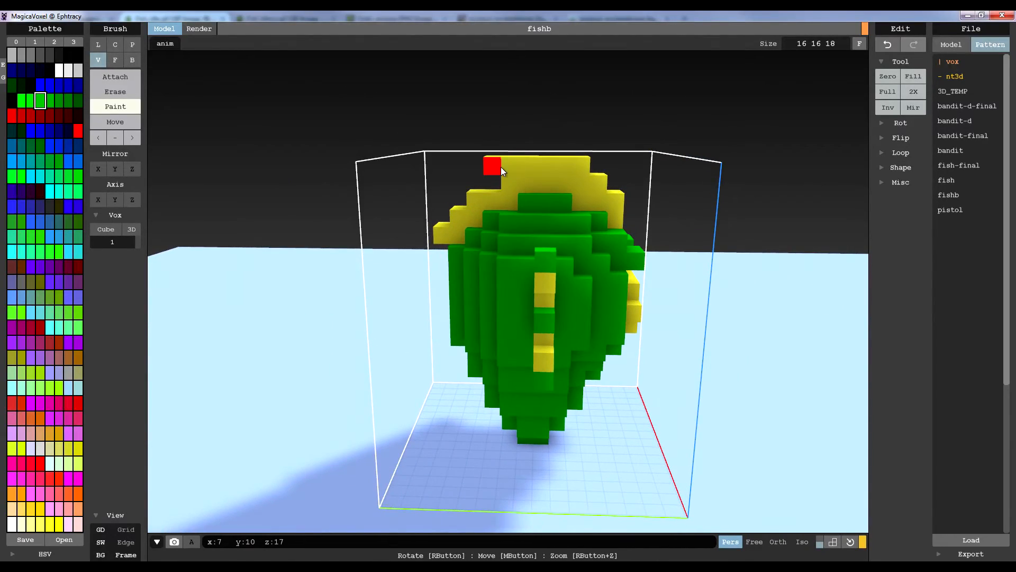
right_click_drag(488, 212, 545, 241)
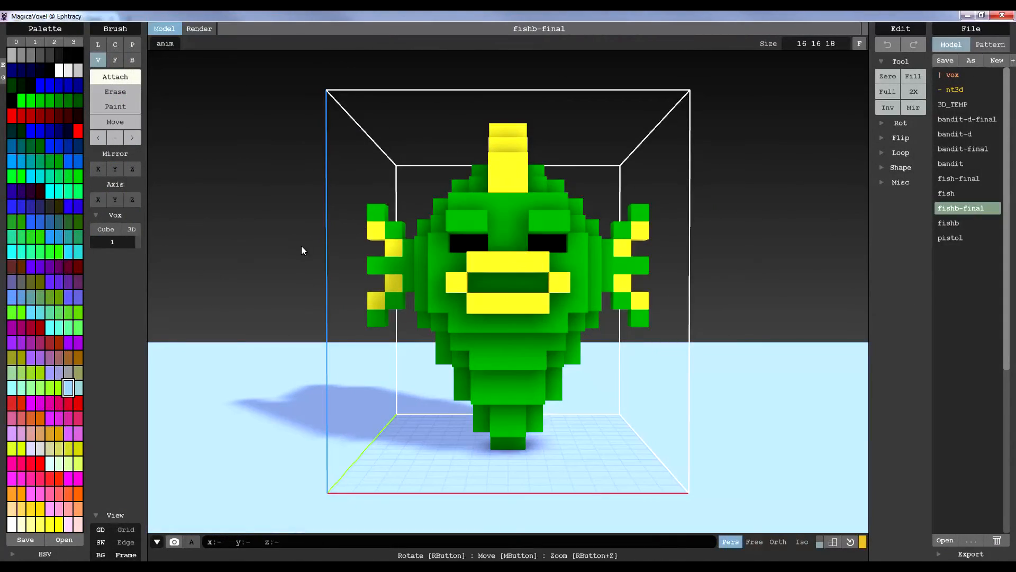
Review the finished fishb-final model from the front, at an angle and in side profile, close up and from farther away
right_click_drag(300, 246, 275, 265)
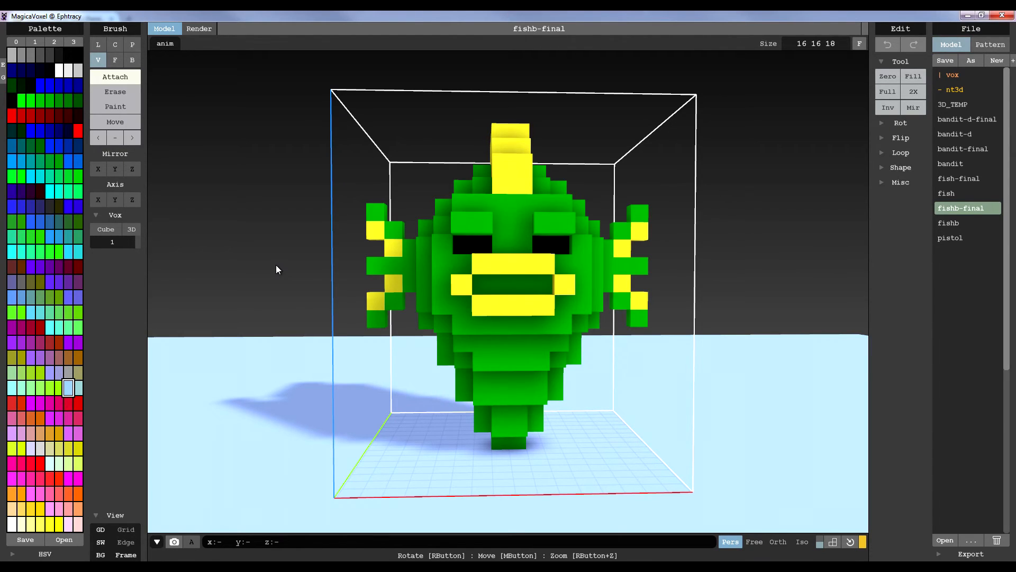
right_click_drag(275, 265, 296, 263)
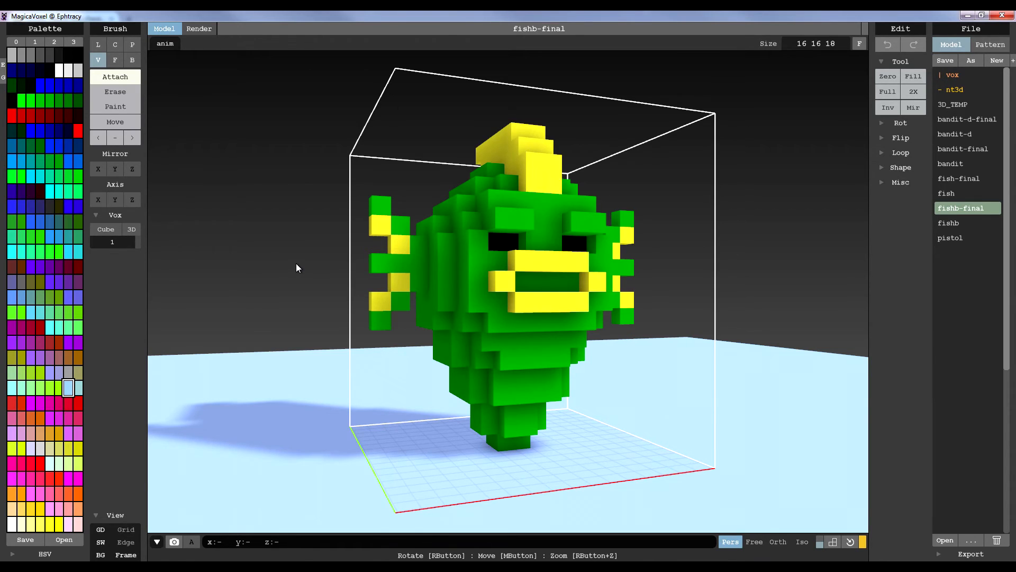
scroll(474, 317, "down", 5)
right_click_drag(458, 316, 542, 339)
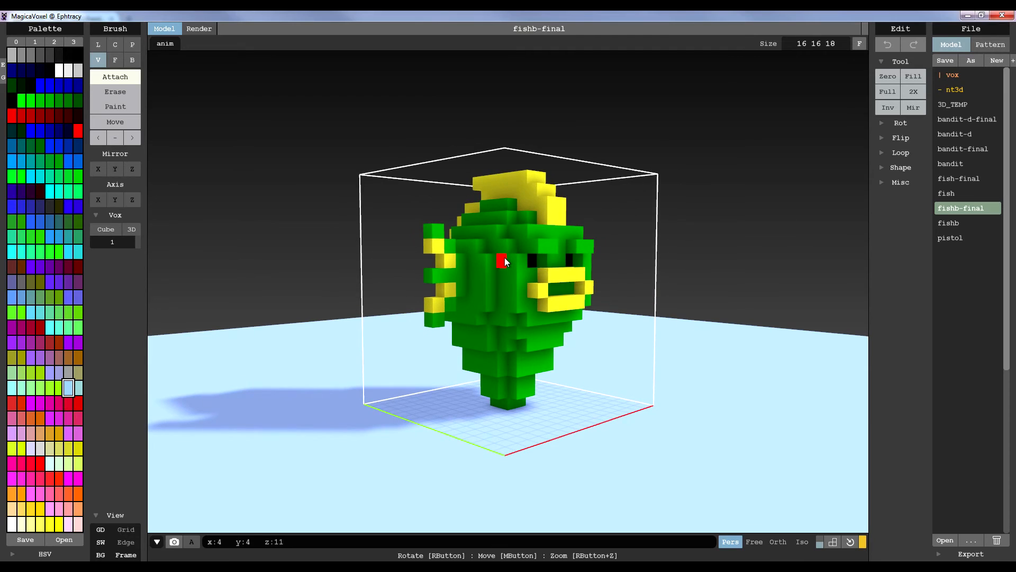
right_click_drag(577, 218, 573, 271)
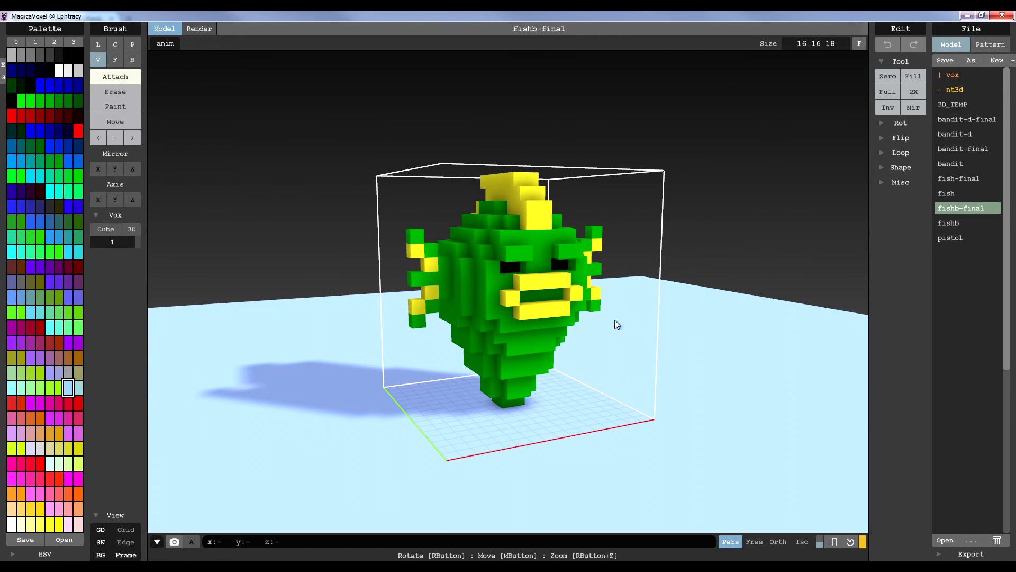
right_click_drag(538, 237, 623, 355)
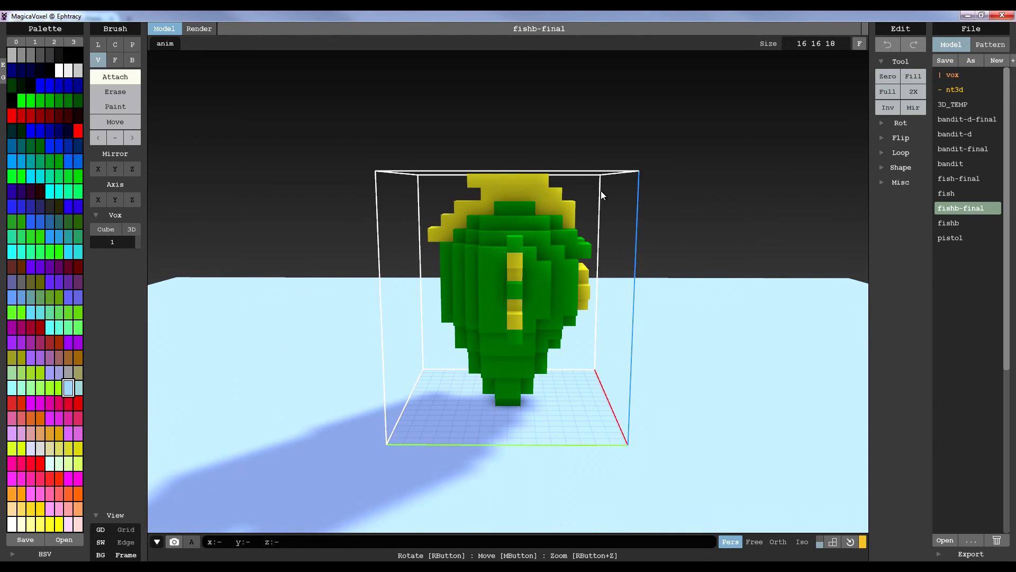
right_click_drag(666, 329, 481, 337)
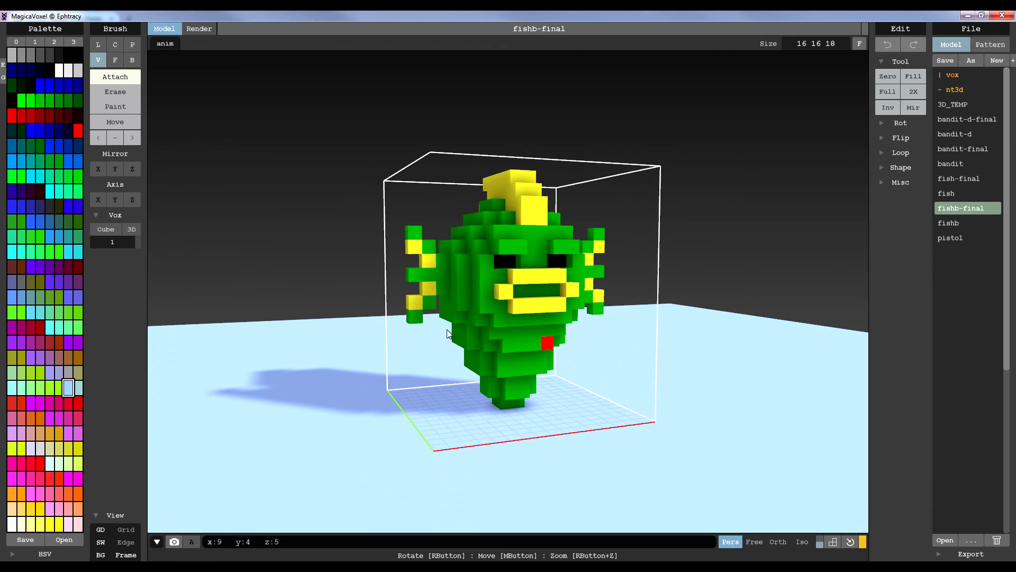
right_click_drag(599, 313, 573, 316)
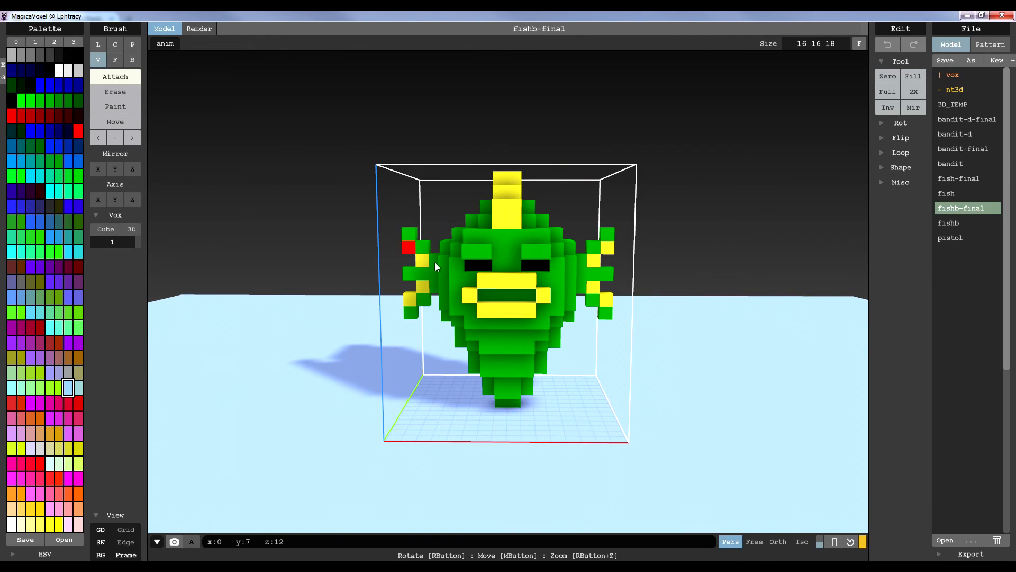
right_click_drag(449, 325, 549, 363)
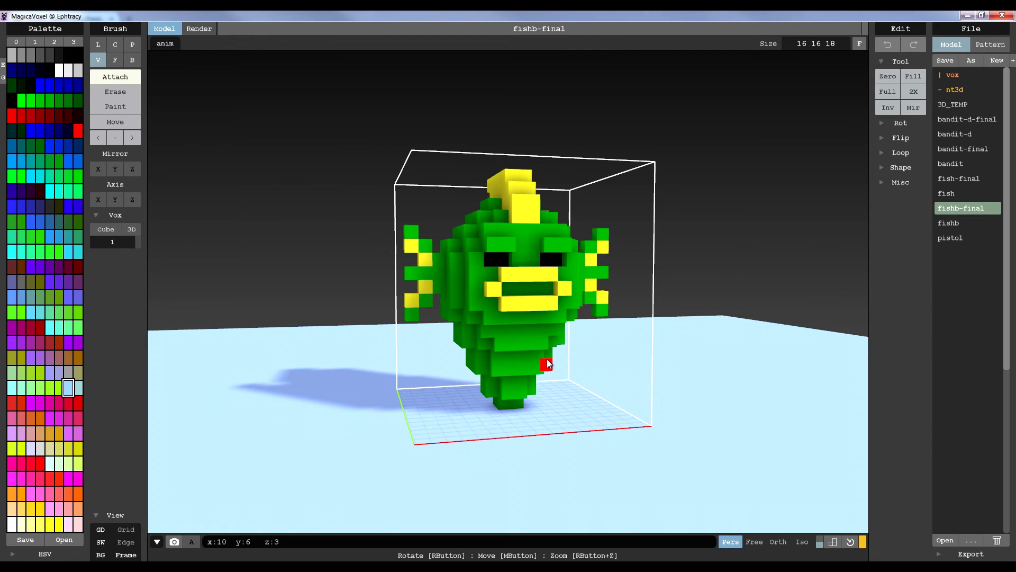